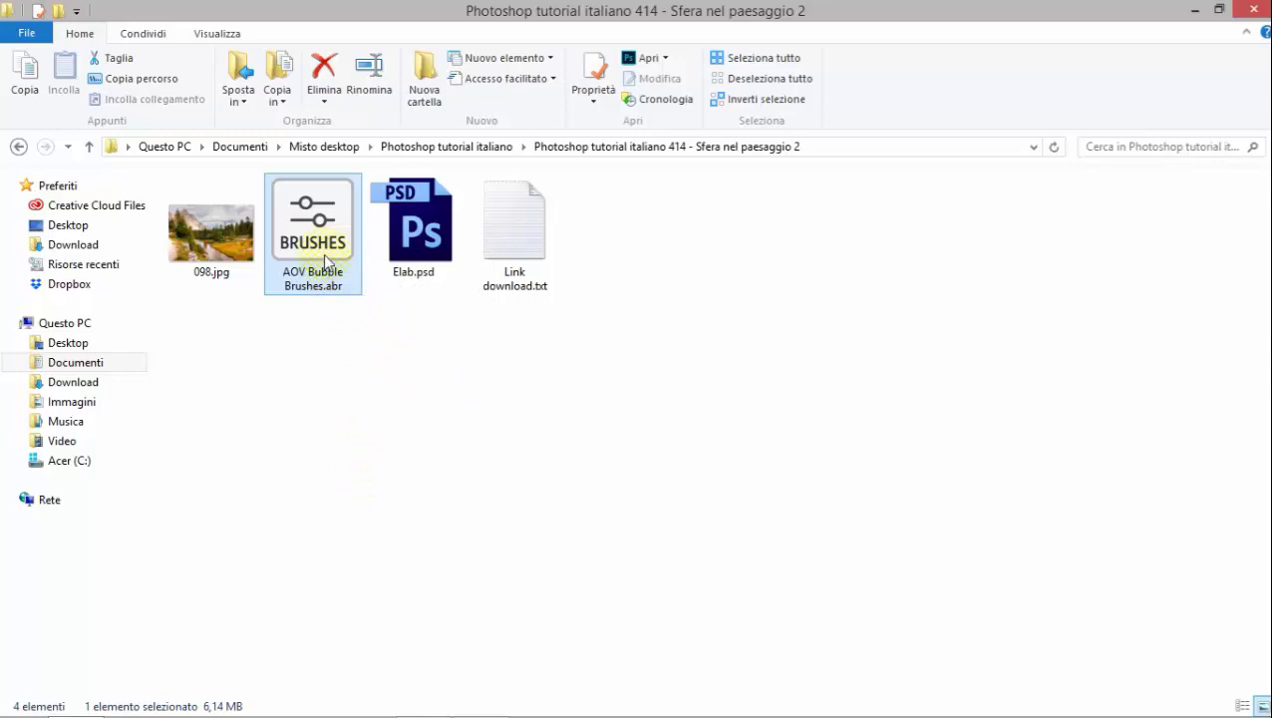
Step: Drag AOV Bubble Brushes.abr from File Explorer onto the Photoshop window
mouse_move(326, 262)
mouse_down()
mouse_move(375, 618)
mouse_move(425, 704)
mouse_move(288, 442)
mouse_up()
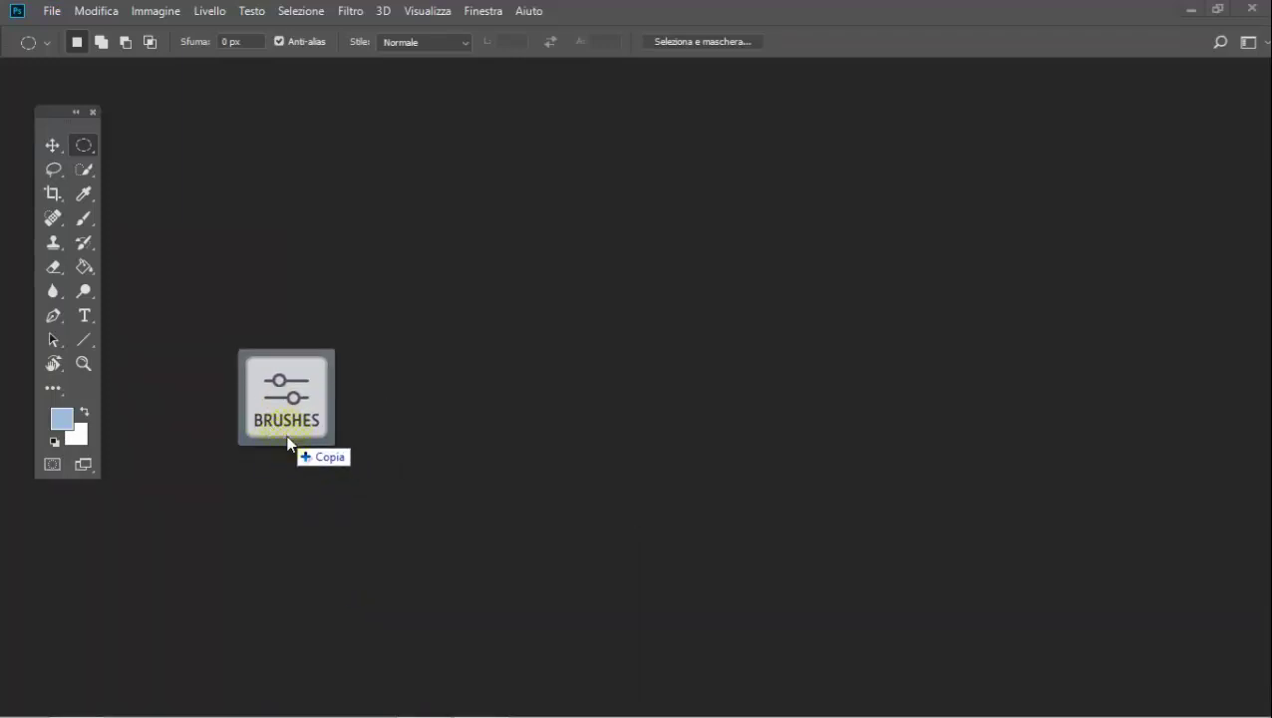
Step: Drop the .abr to load AOV Bubble Brushes, choose the Brush tool, and check the new presets
drag(288, 441, 288, 442)
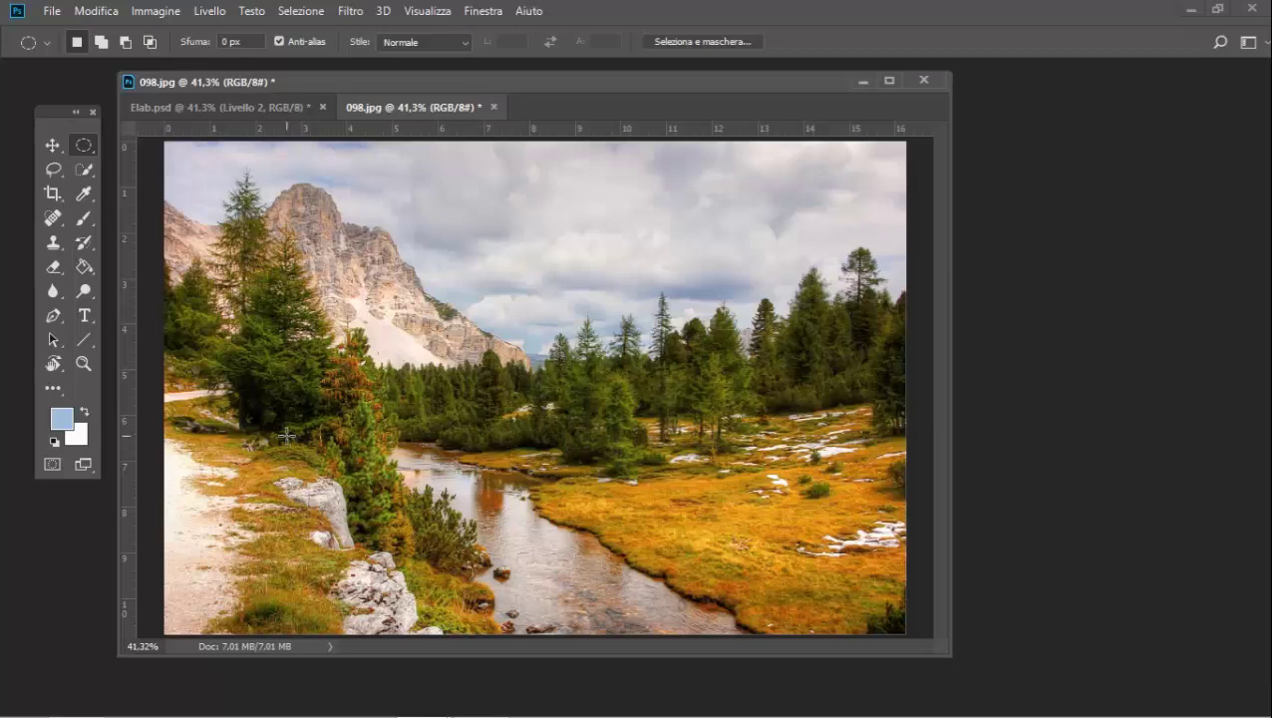
click(84, 217)
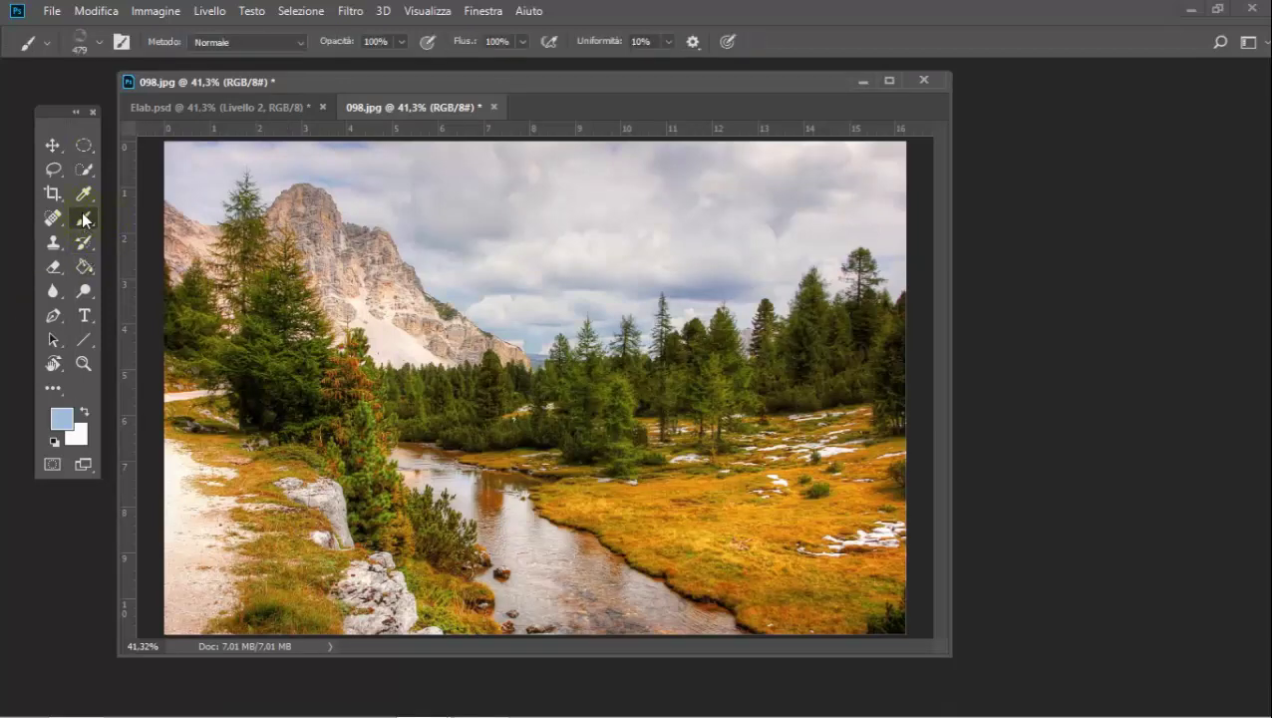
click(98, 40)
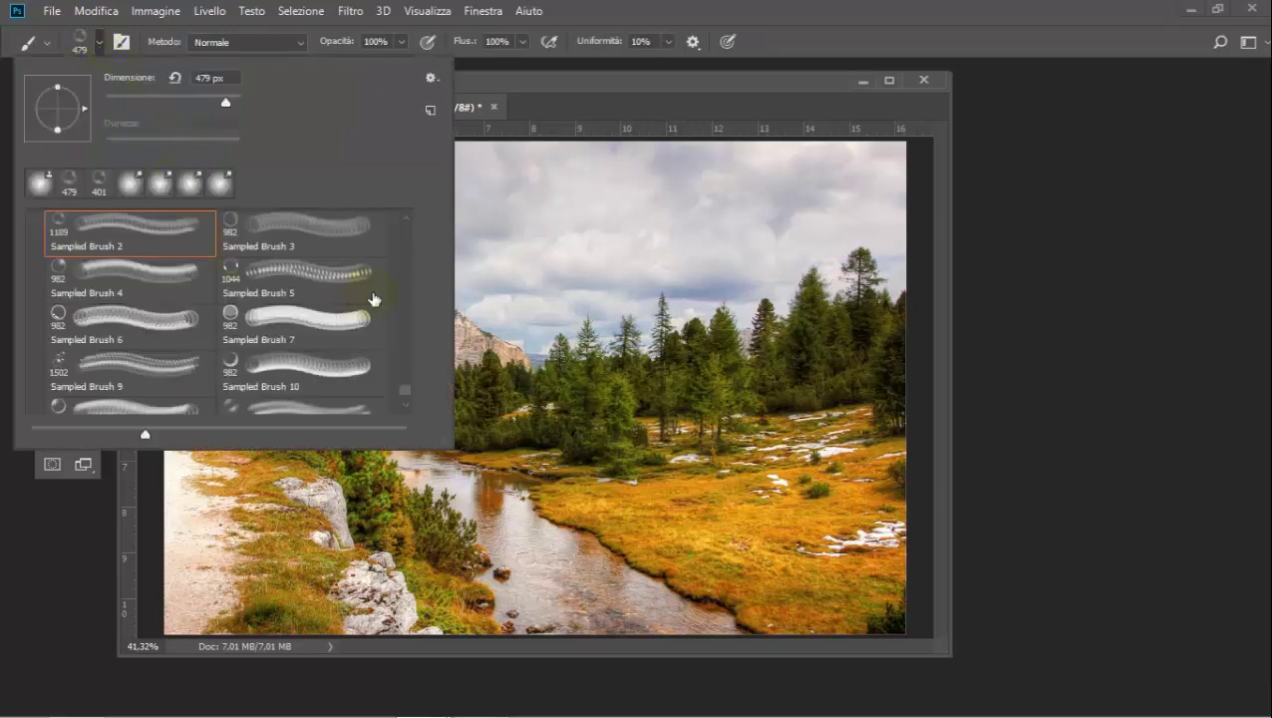
mouse_move(404, 395)
mouse_down()
mouse_move(405, 341)
mouse_move(406, 407)
mouse_up()
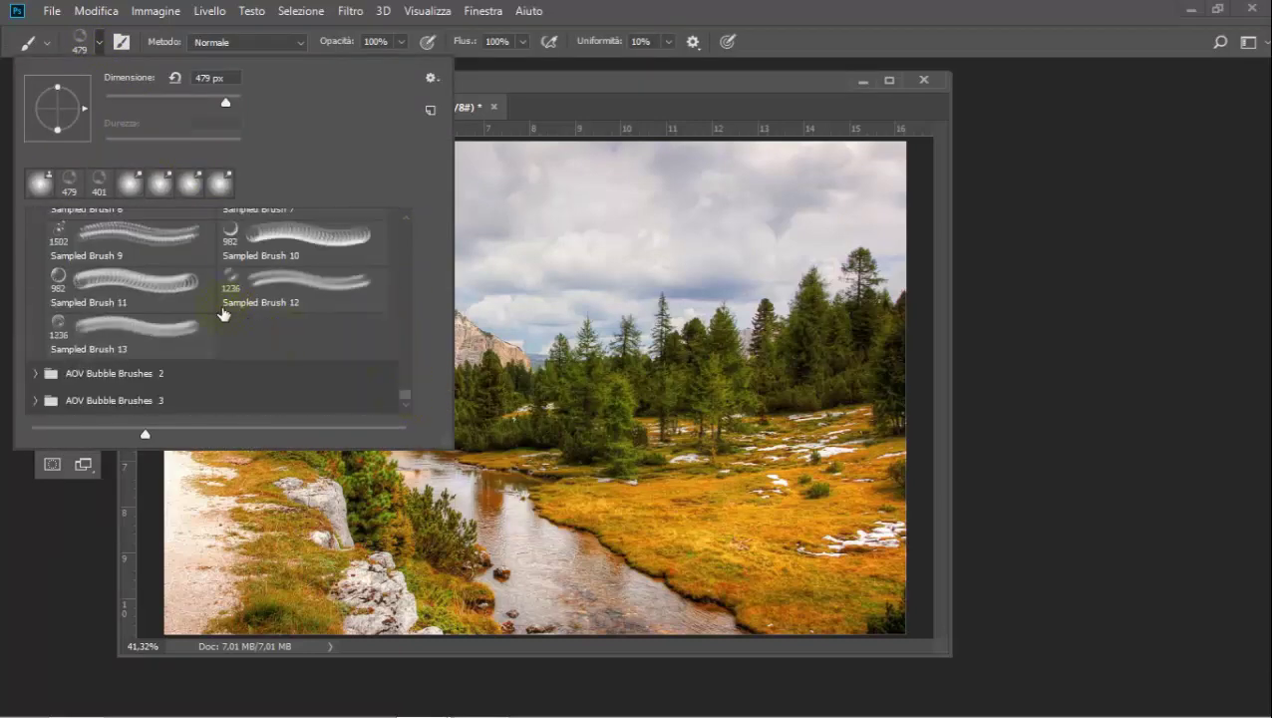
scroll(197, 297, up, 1)
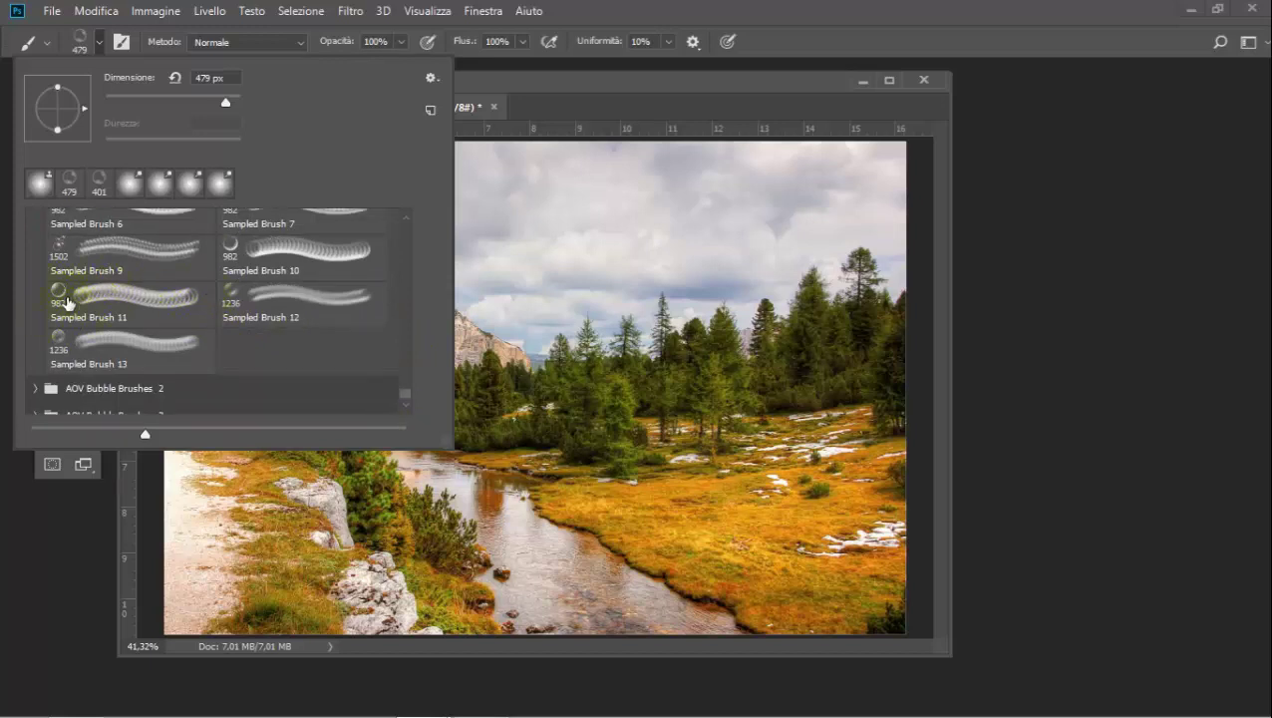
scroll(88, 325, up, 1)
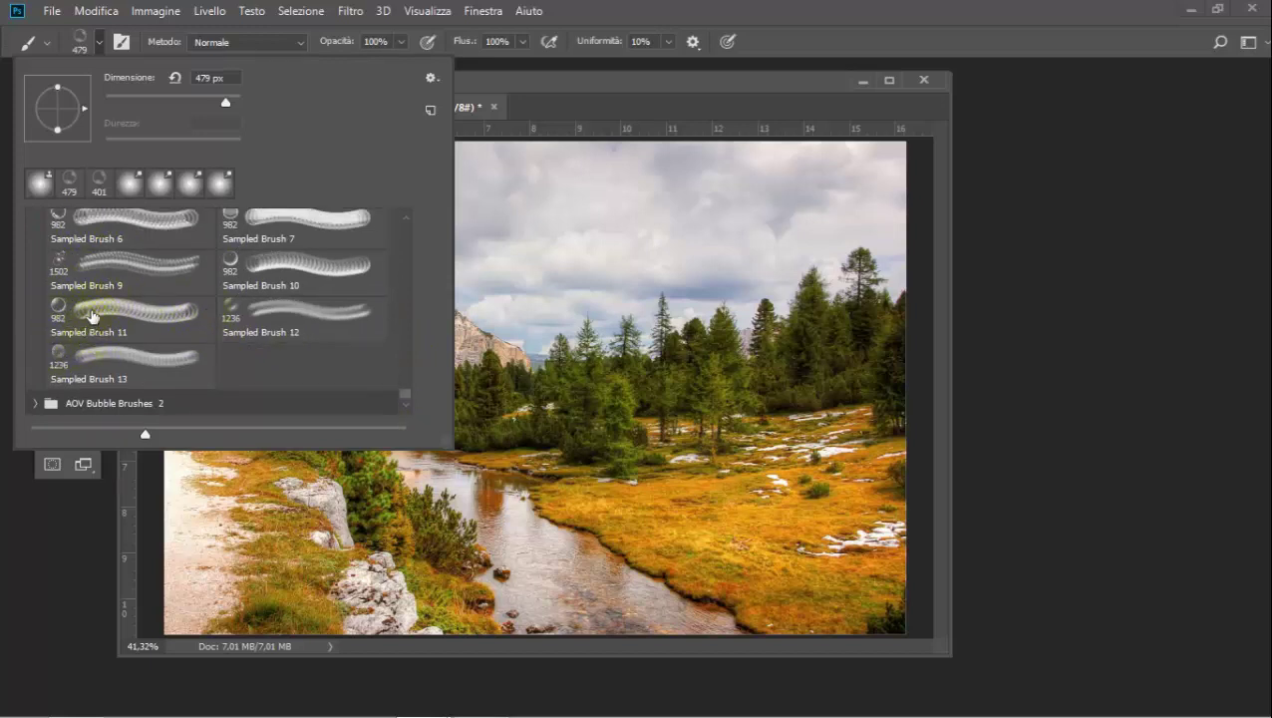
scroll(109, 325, up, 1)
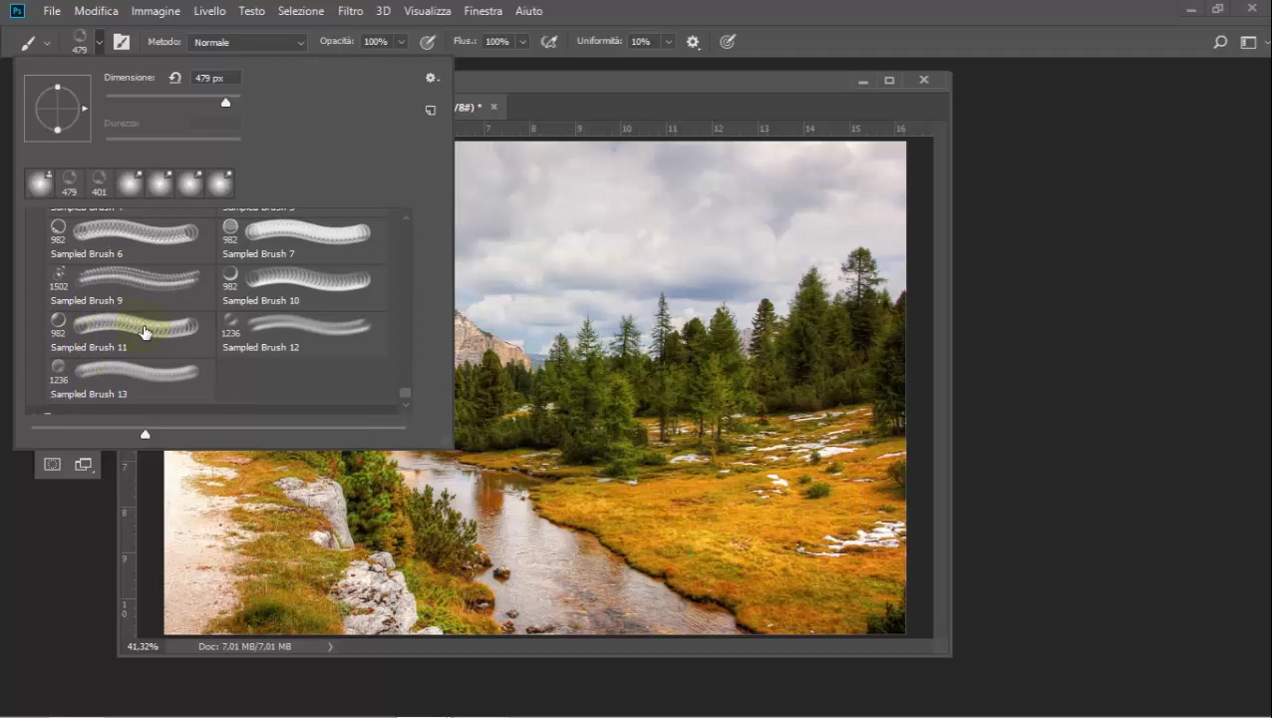
click(704, 12)
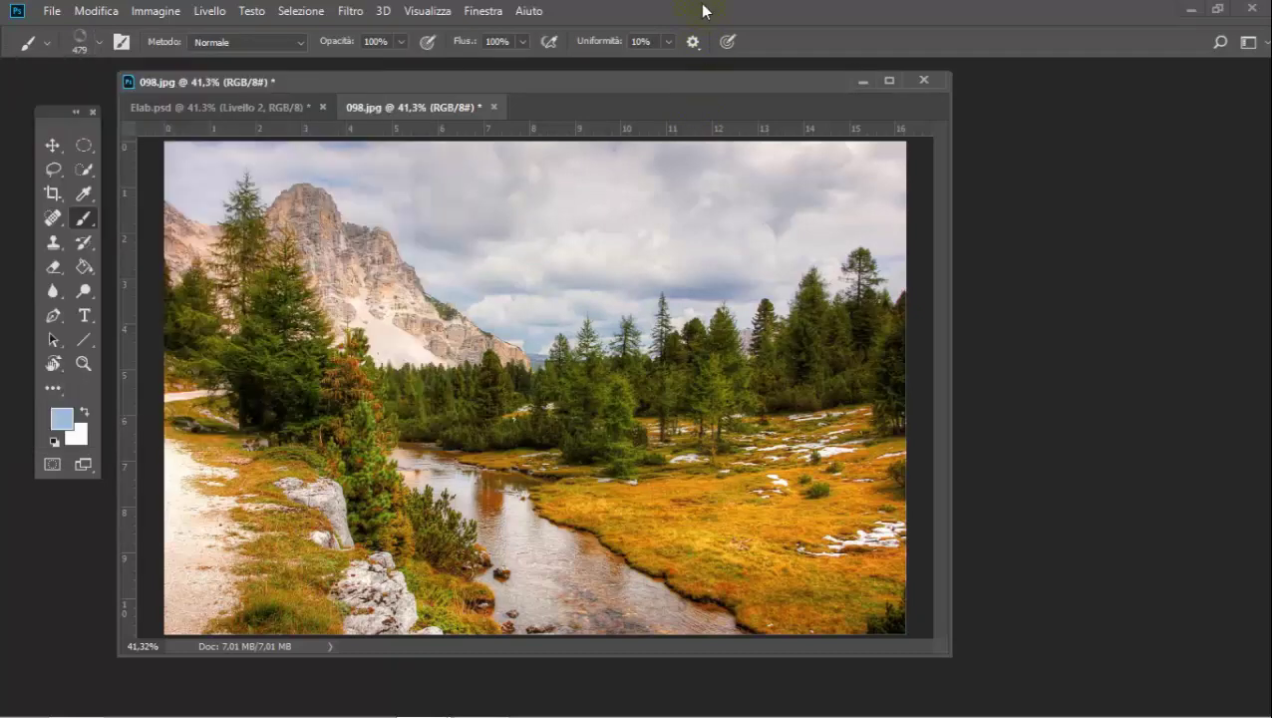
Step: Show the Livelli panel and duplicate the Sfondo layer as Sfondo copia
click(487, 11)
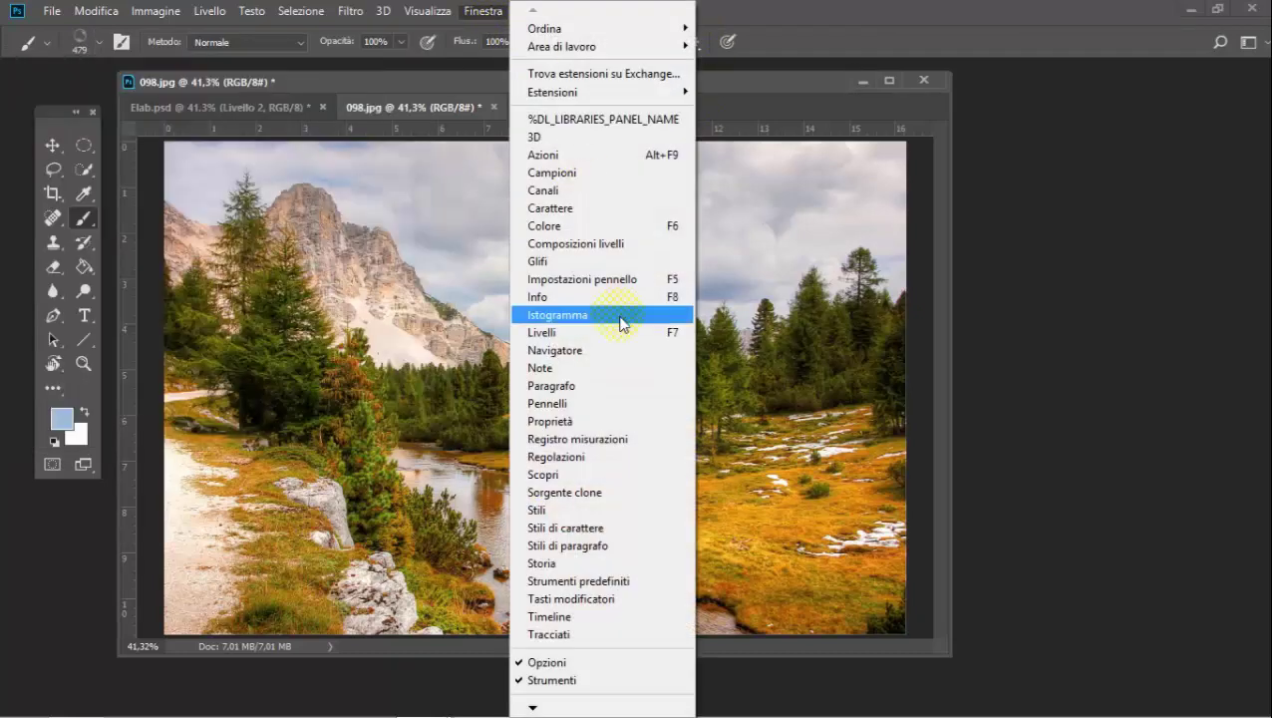
click(622, 332)
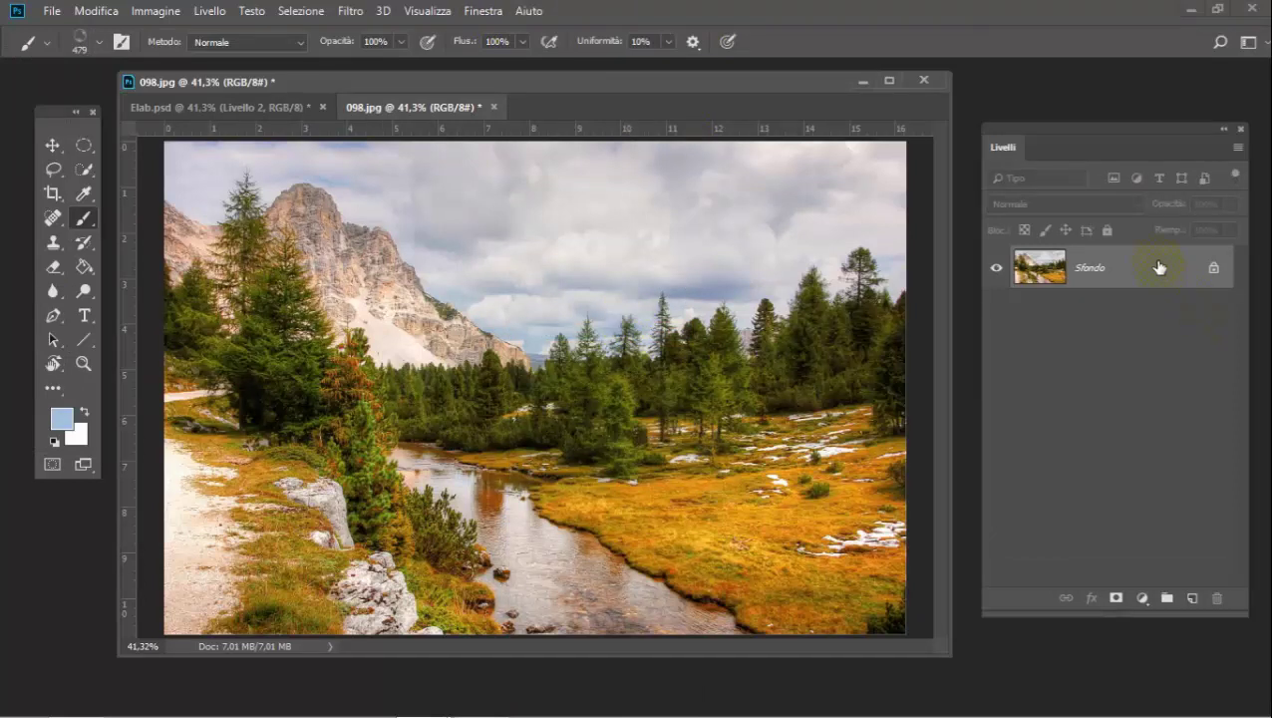
drag(1156, 267, 1195, 598)
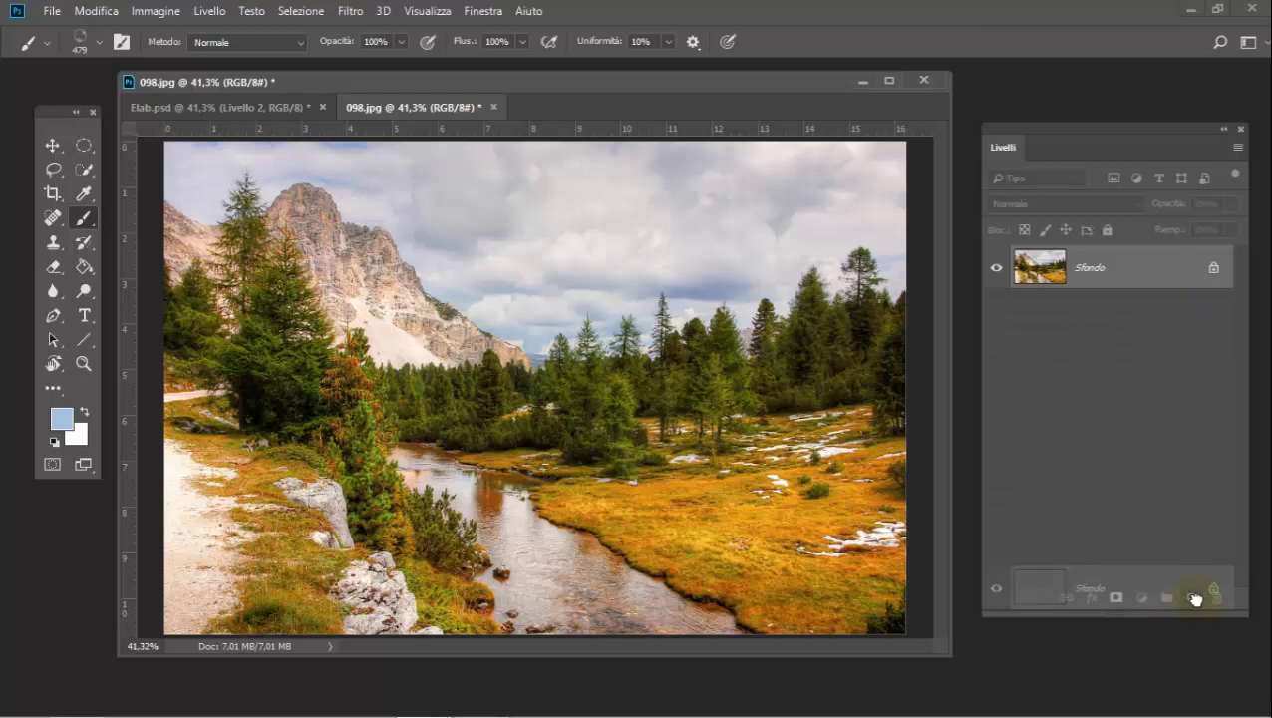
drag(1197, 599, 1196, 599)
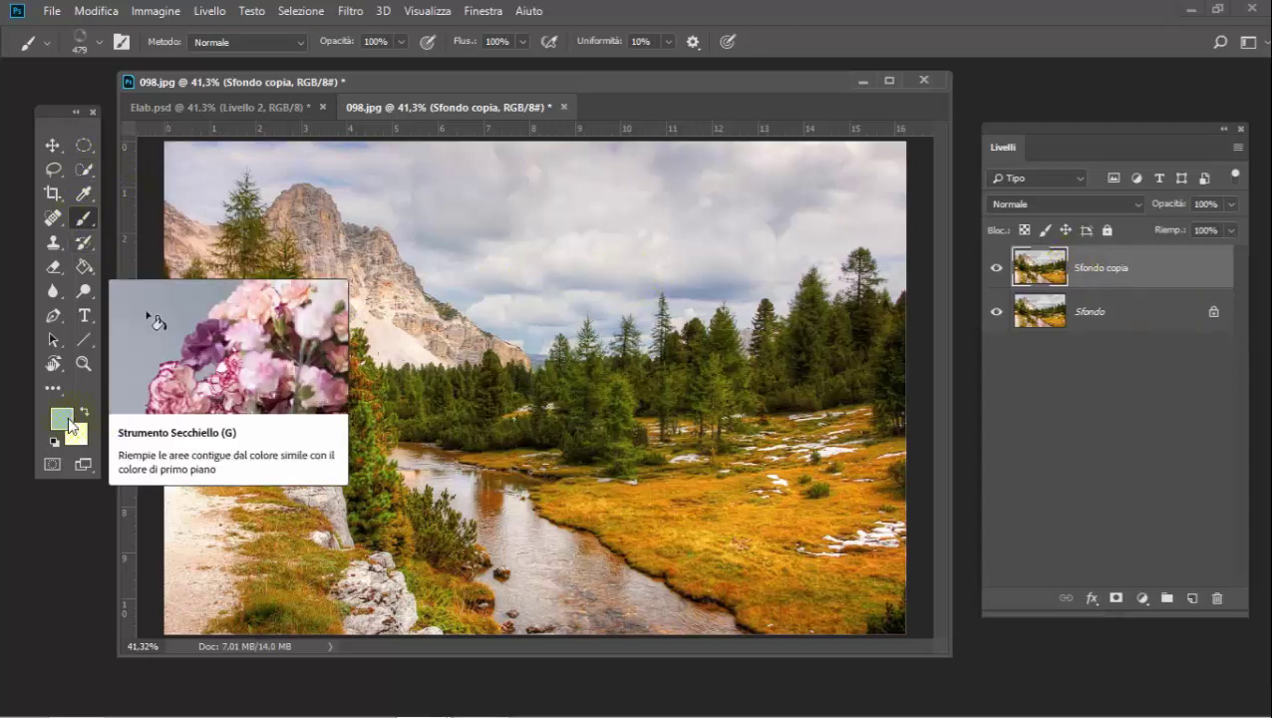
Step: Set the foreground colour to light blue a9c7e6 in the Color Picker
click(61, 419)
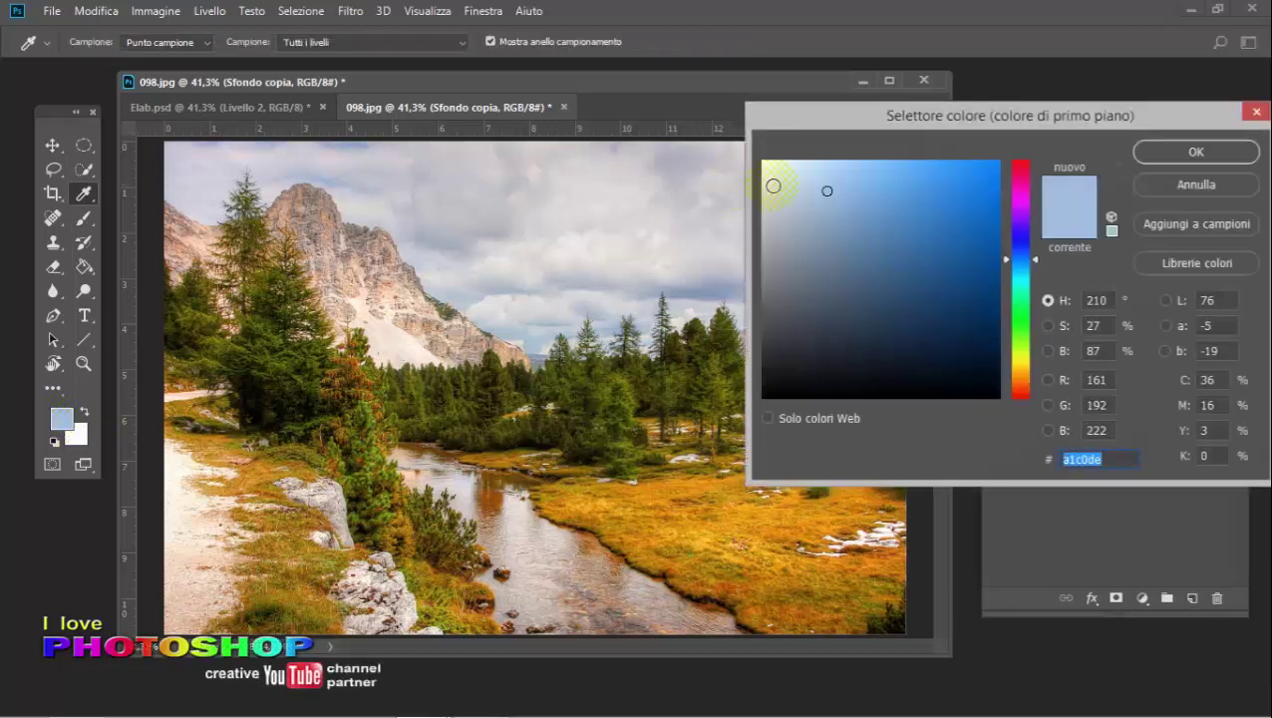
click(811, 182)
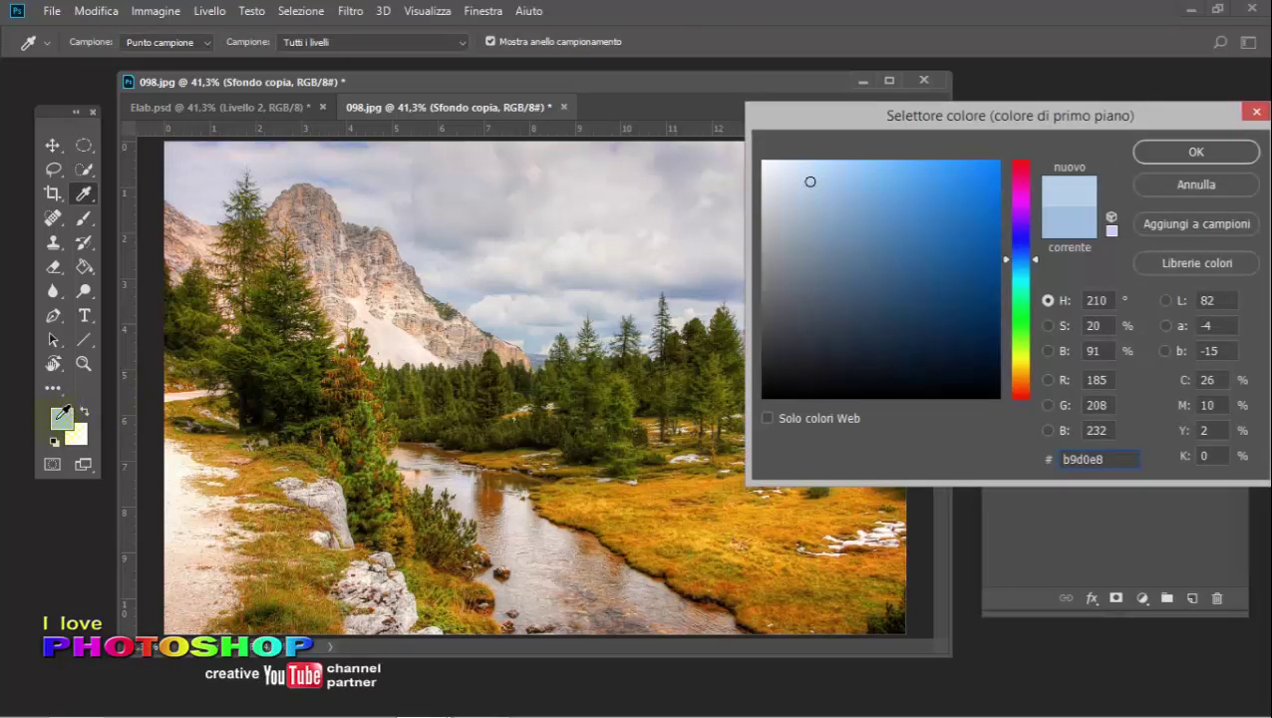
click(826, 184)
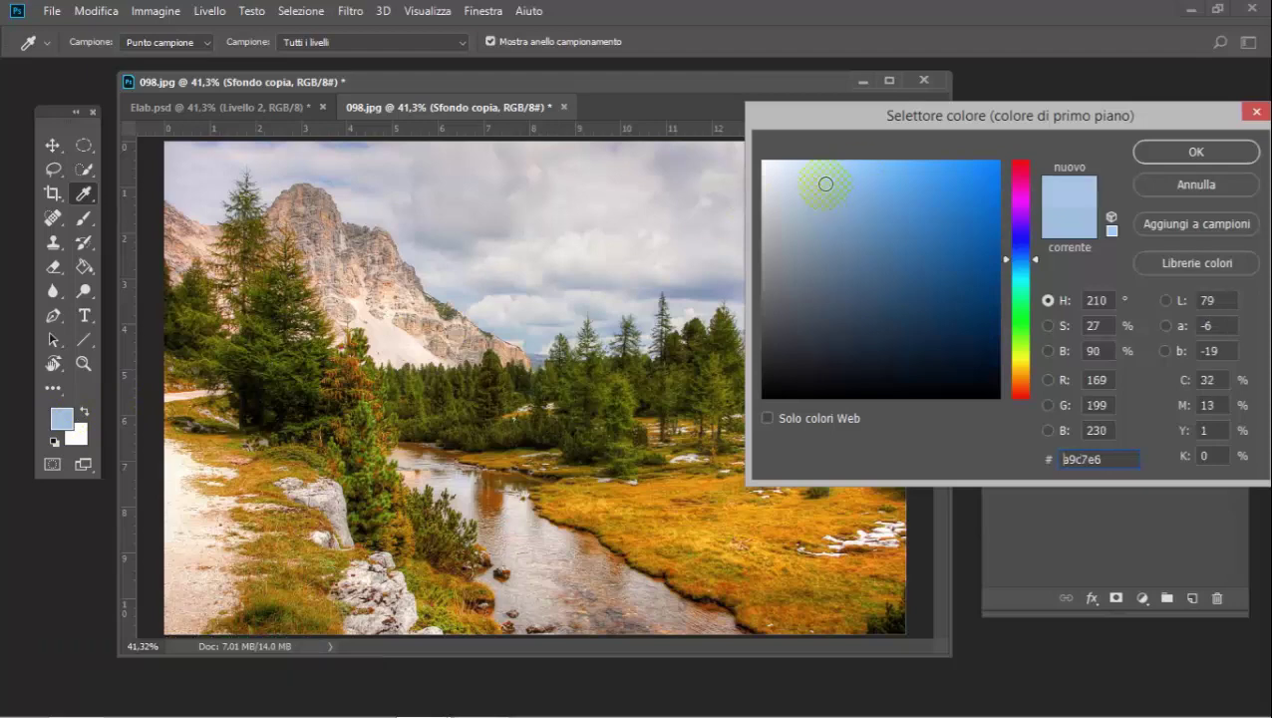
click(1196, 151)
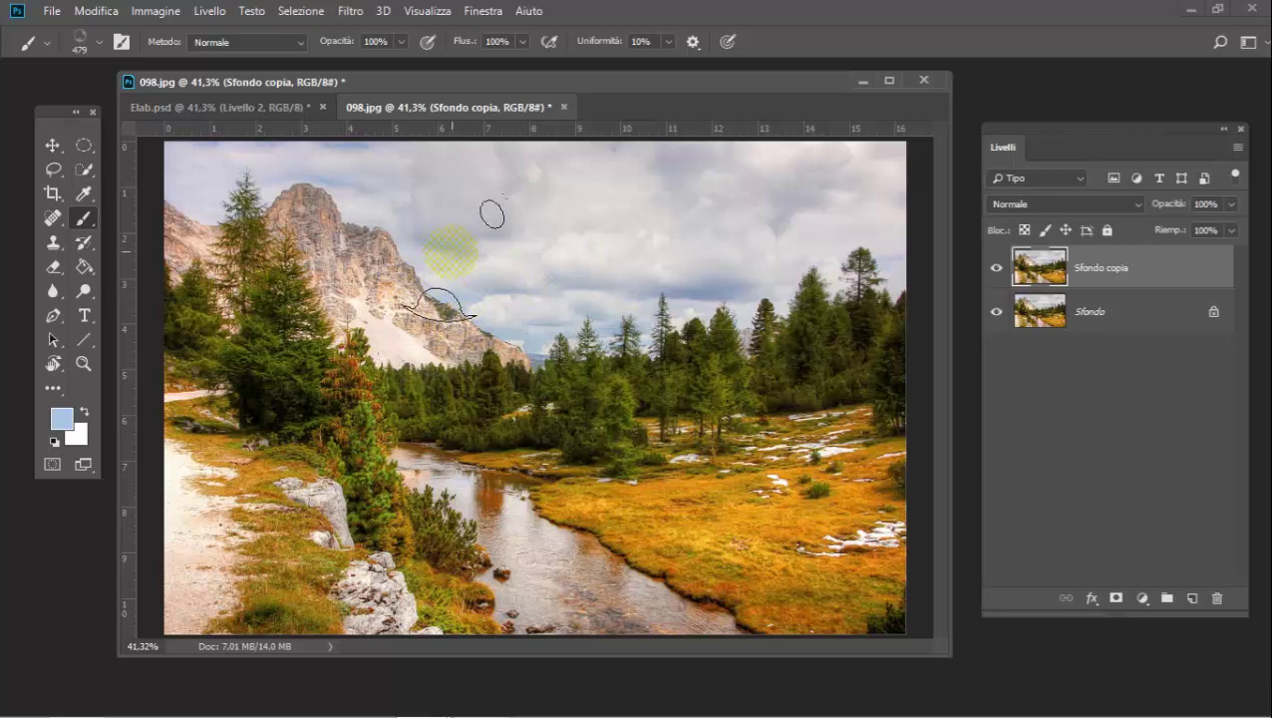
Step: Set the bubble brush size to 966 px
click(102, 42)
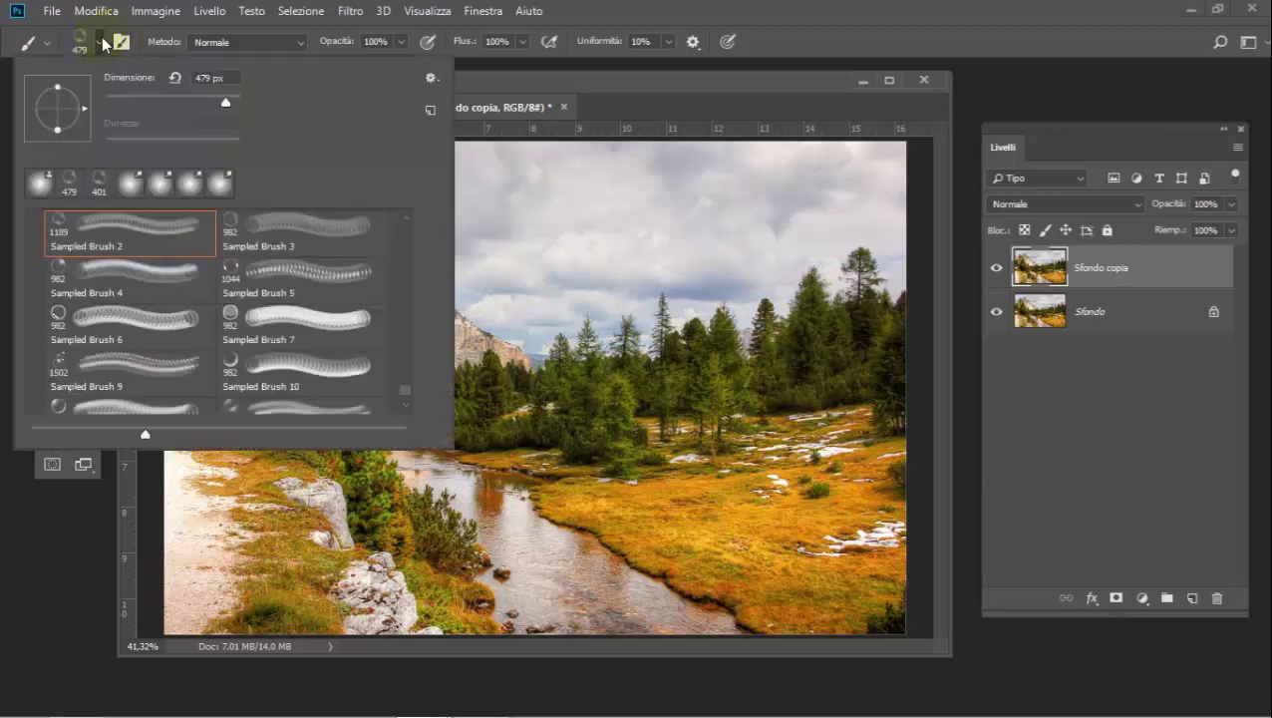
click(228, 102)
drag(230, 102, 230, 103)
drag(227, 100, 227, 100)
click(601, 12)
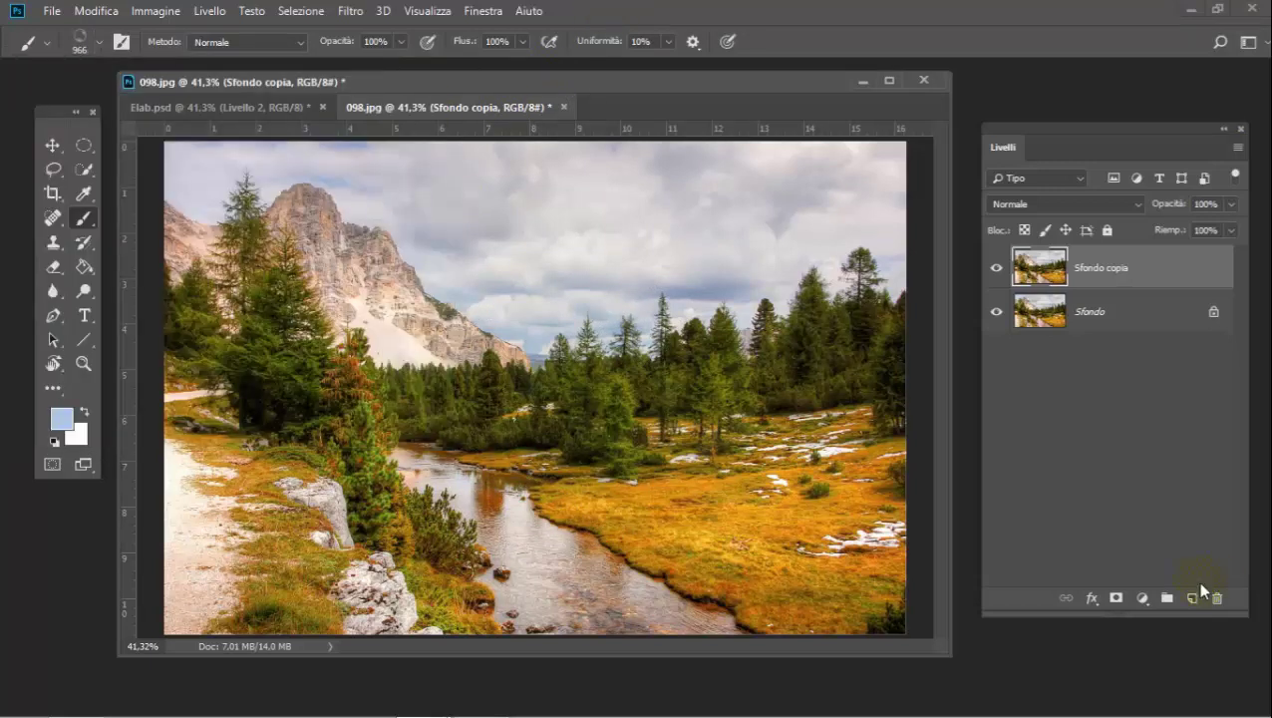
Step: On a new layer, Livello 1, stamp the bubble three times over the left of the landscape
click(1193, 598)
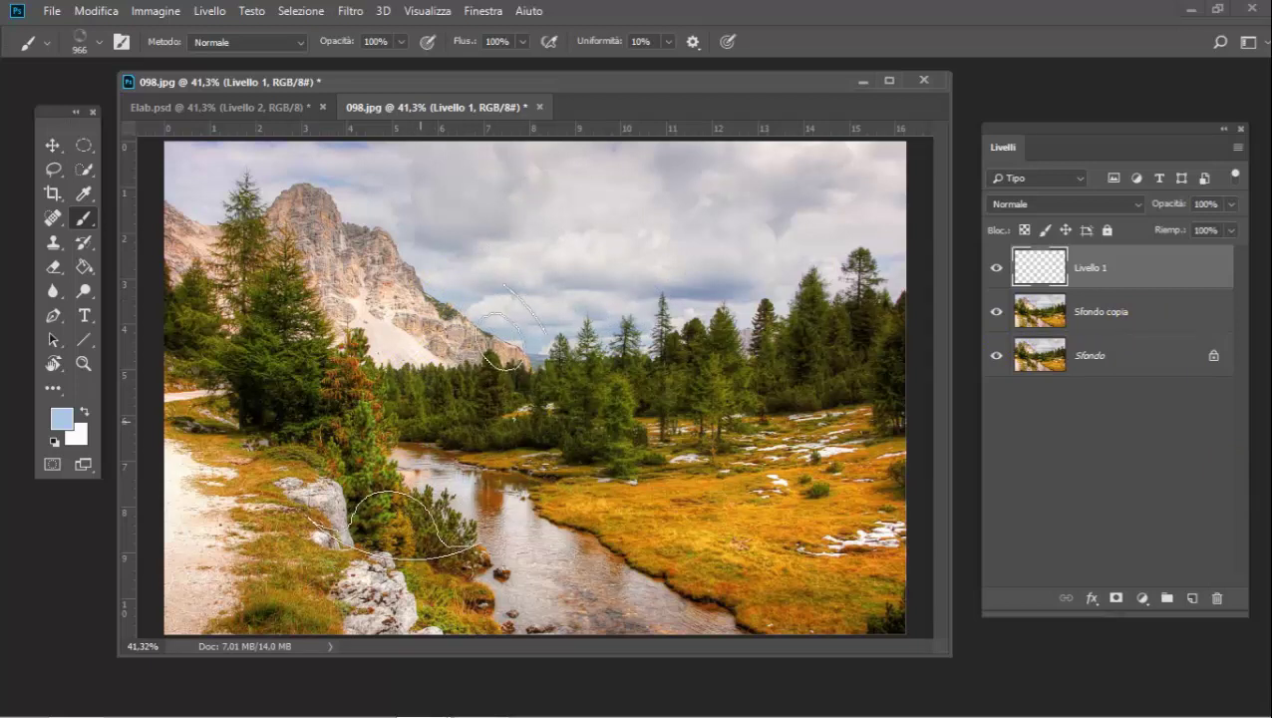
click(414, 443)
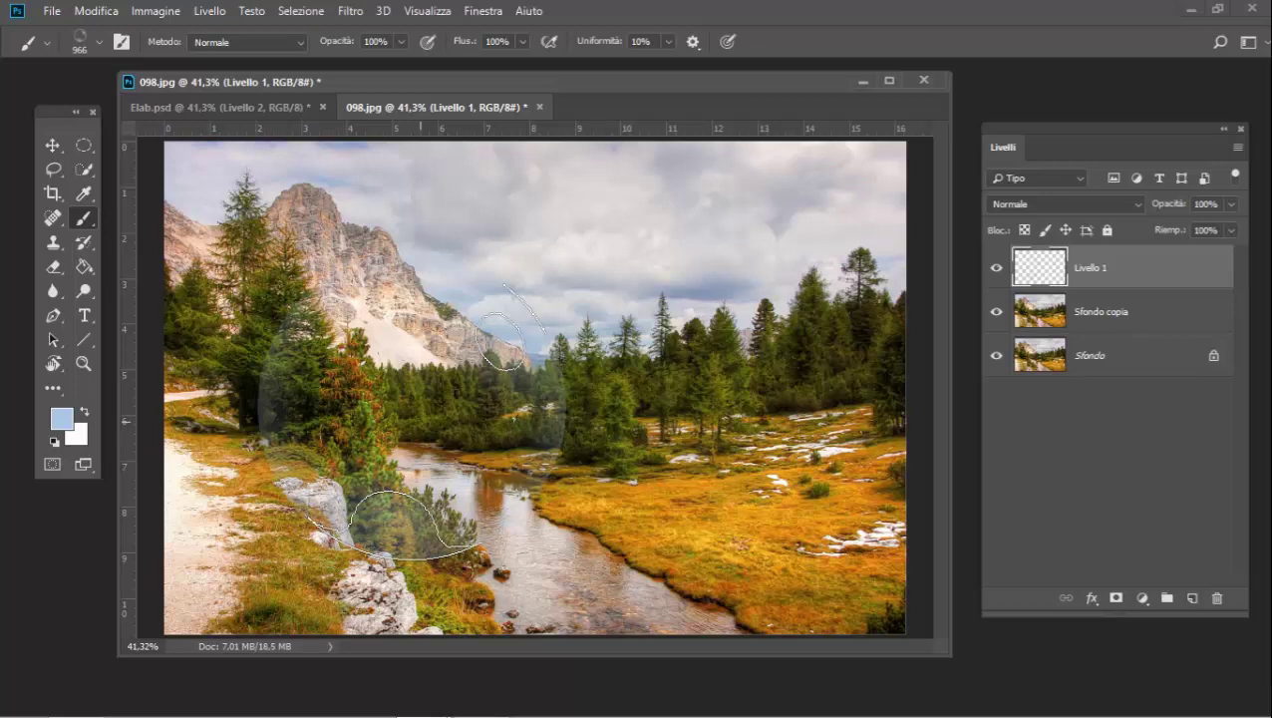
click(412, 424)
click(412, 410)
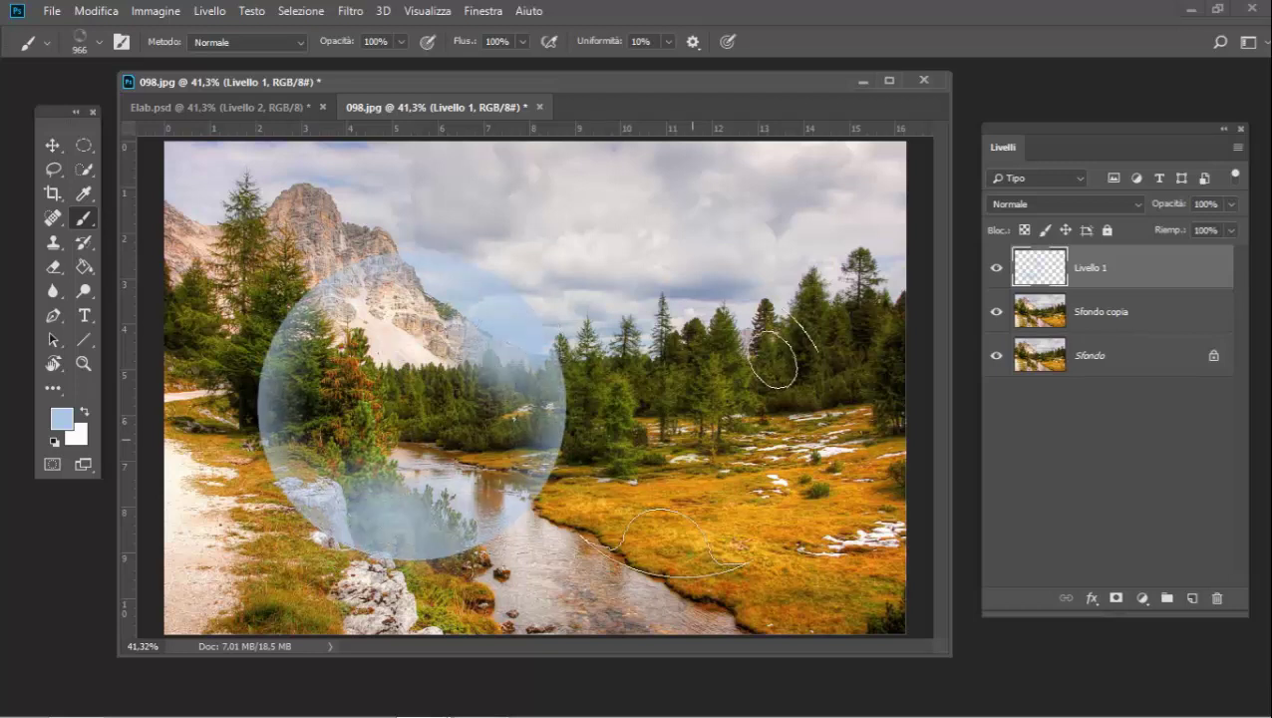
click(1058, 265)
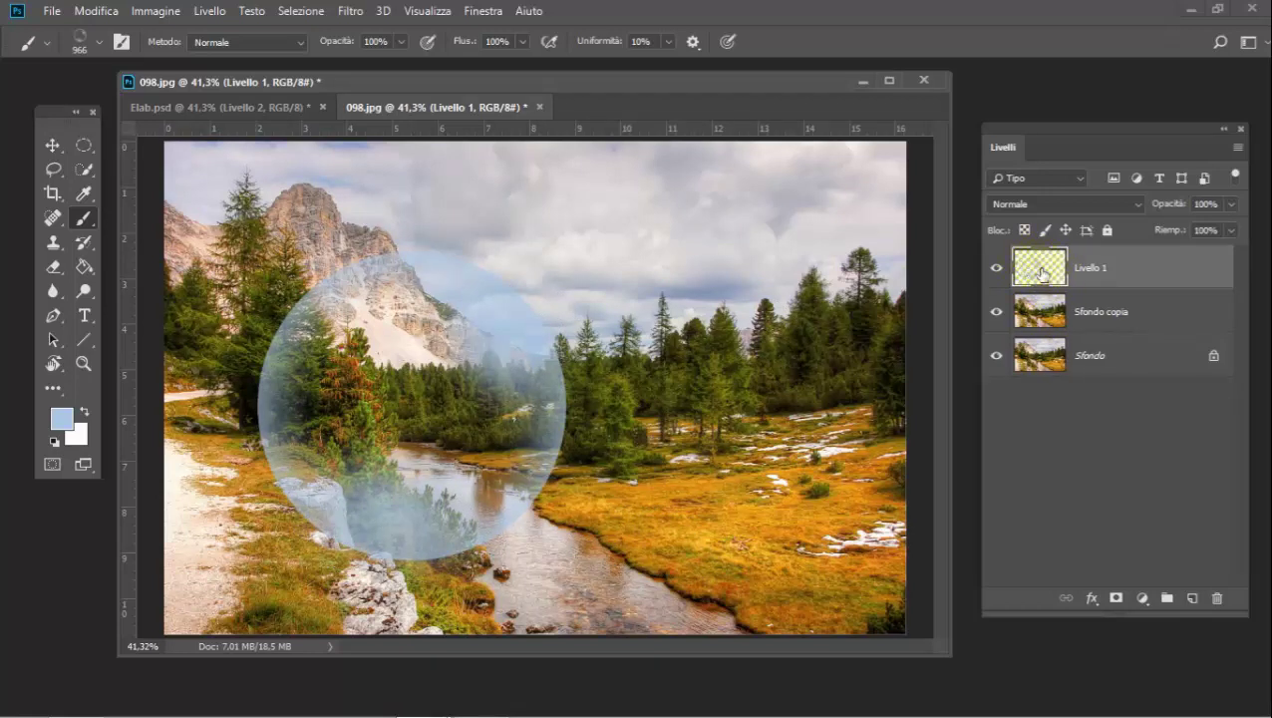
click(1014, 313)
click(1031, 302)
Step: Place a horizontal guide at the bubble's top and a vertical guide near 1.97 cm at its left edge
drag(333, 134, 320, 245)
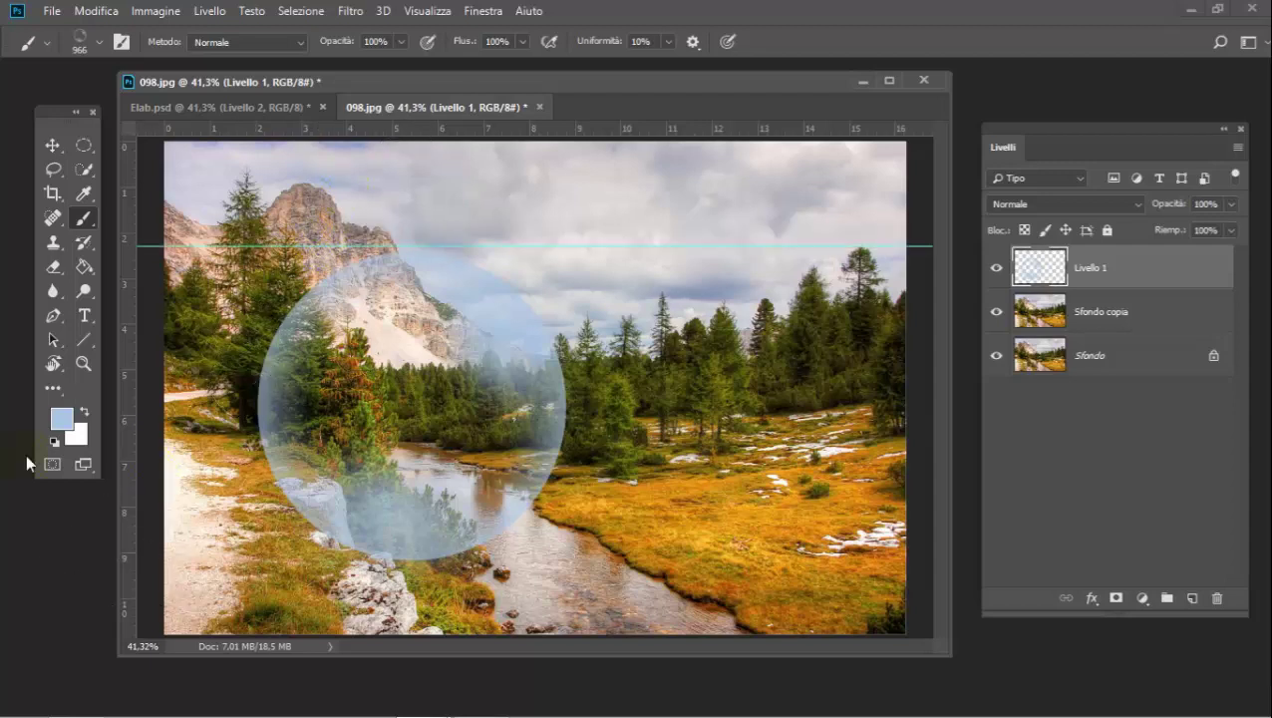
drag(125, 459, 270, 480)
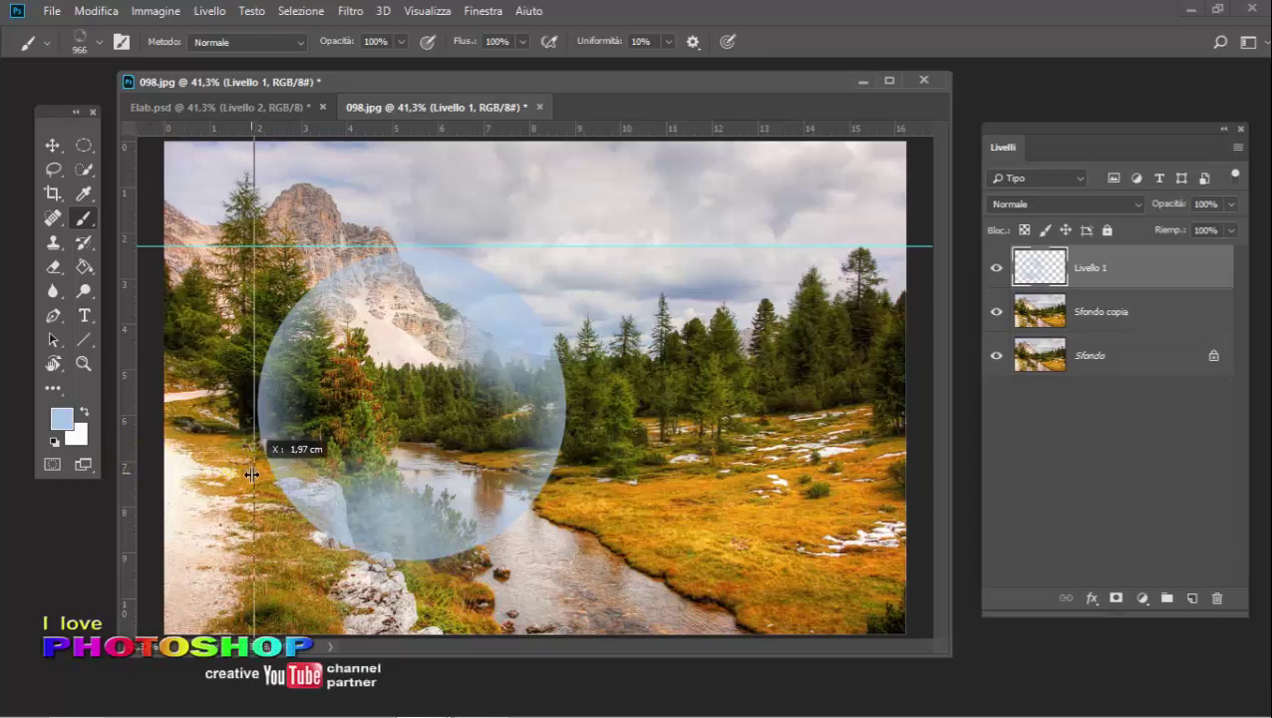
drag(271, 480, 254, 476)
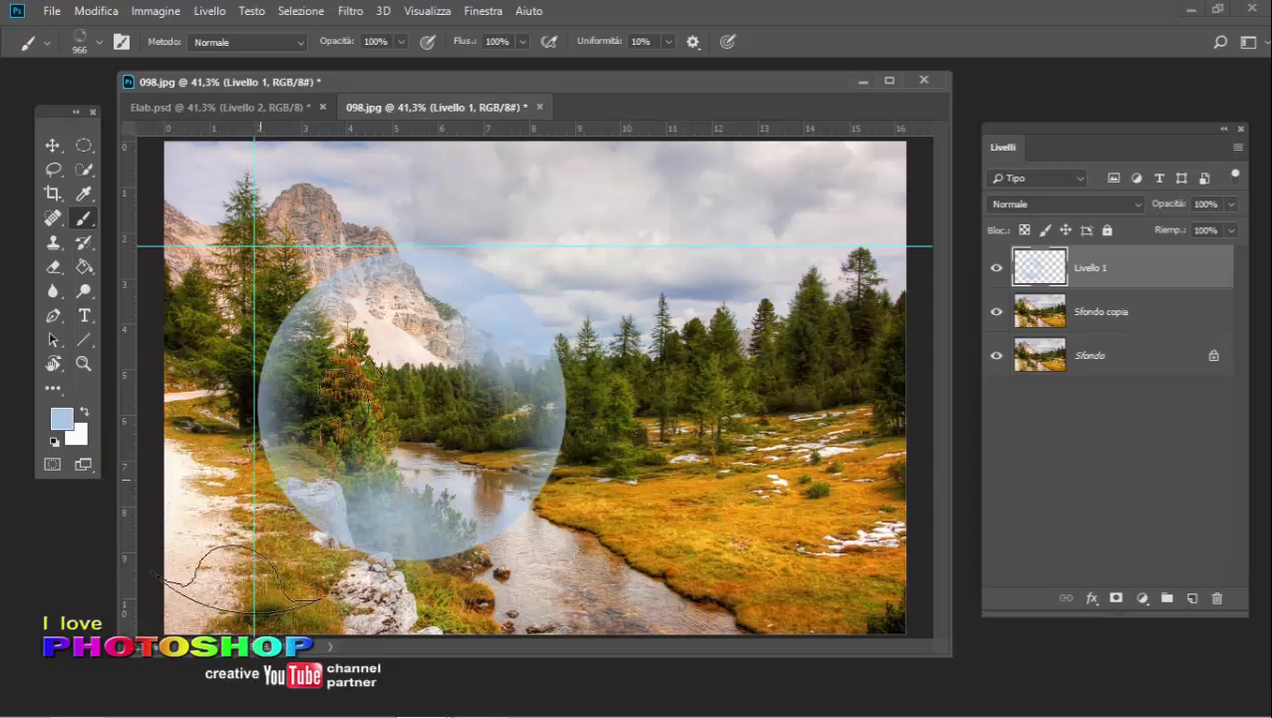
Step: Draw a circular elliptical selection about 6.7 cm across from the guide intersection around the bubble
click(85, 147)
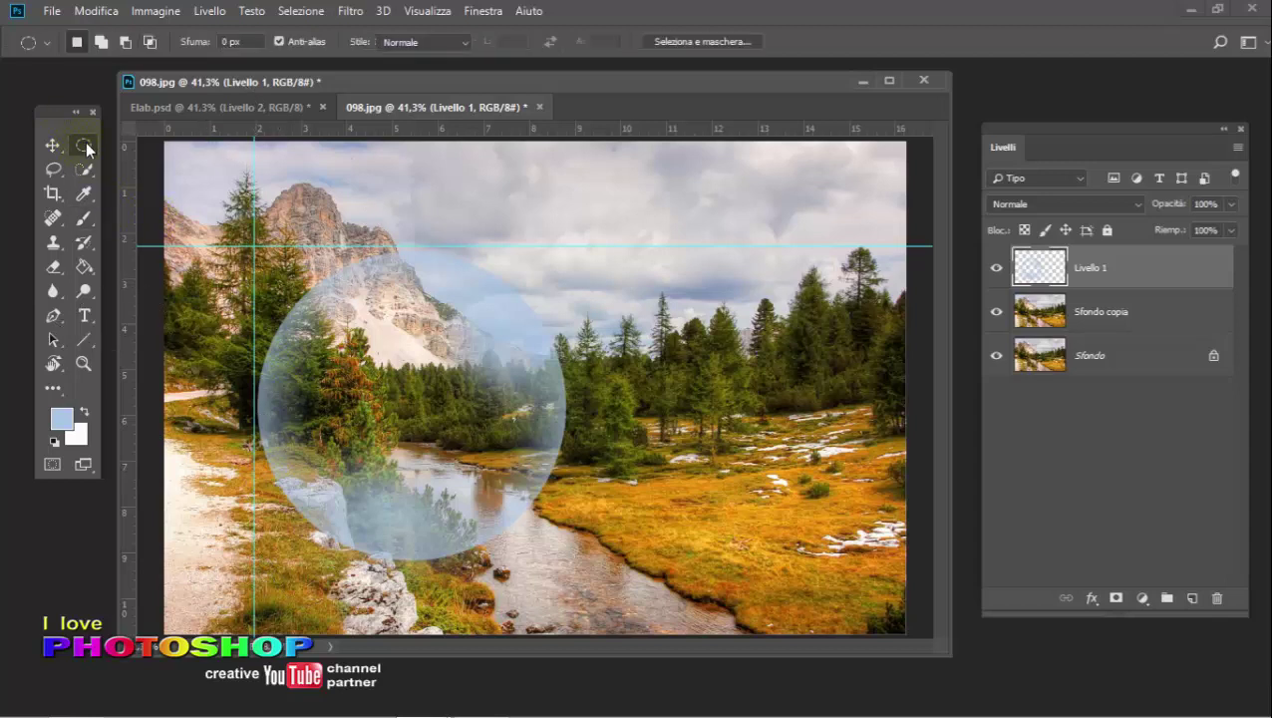
click(83, 146)
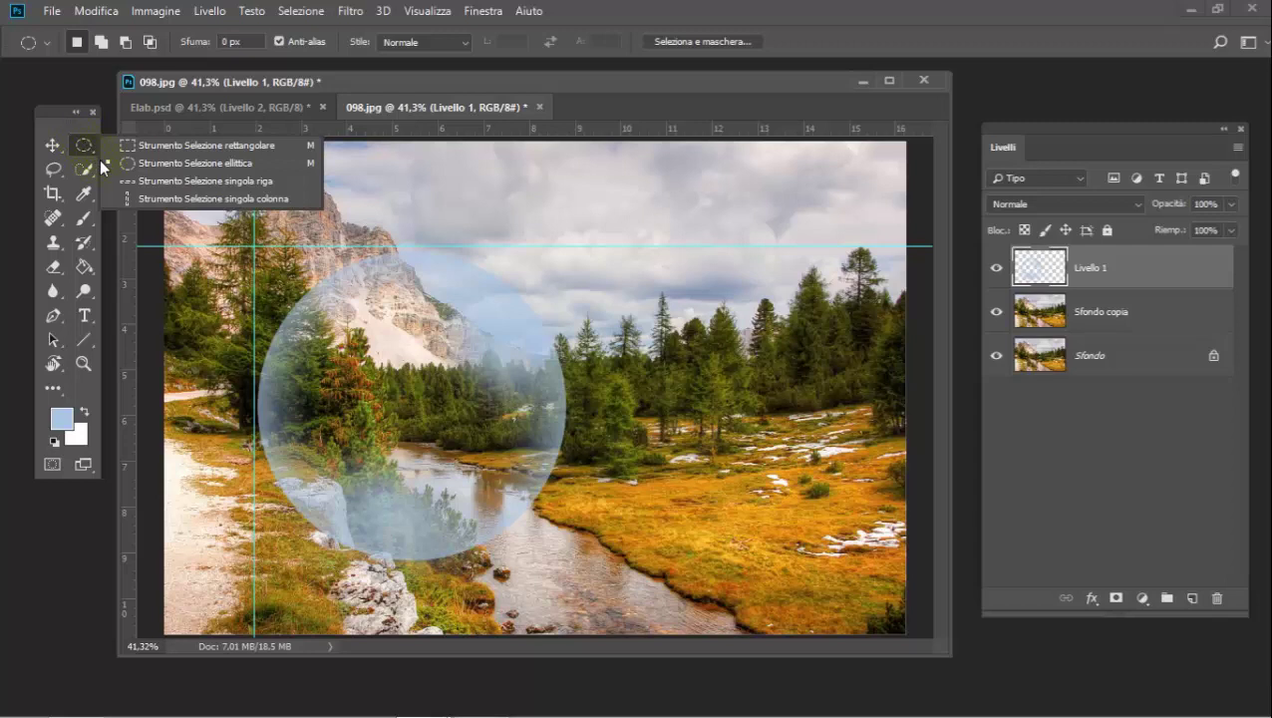
click(118, 167)
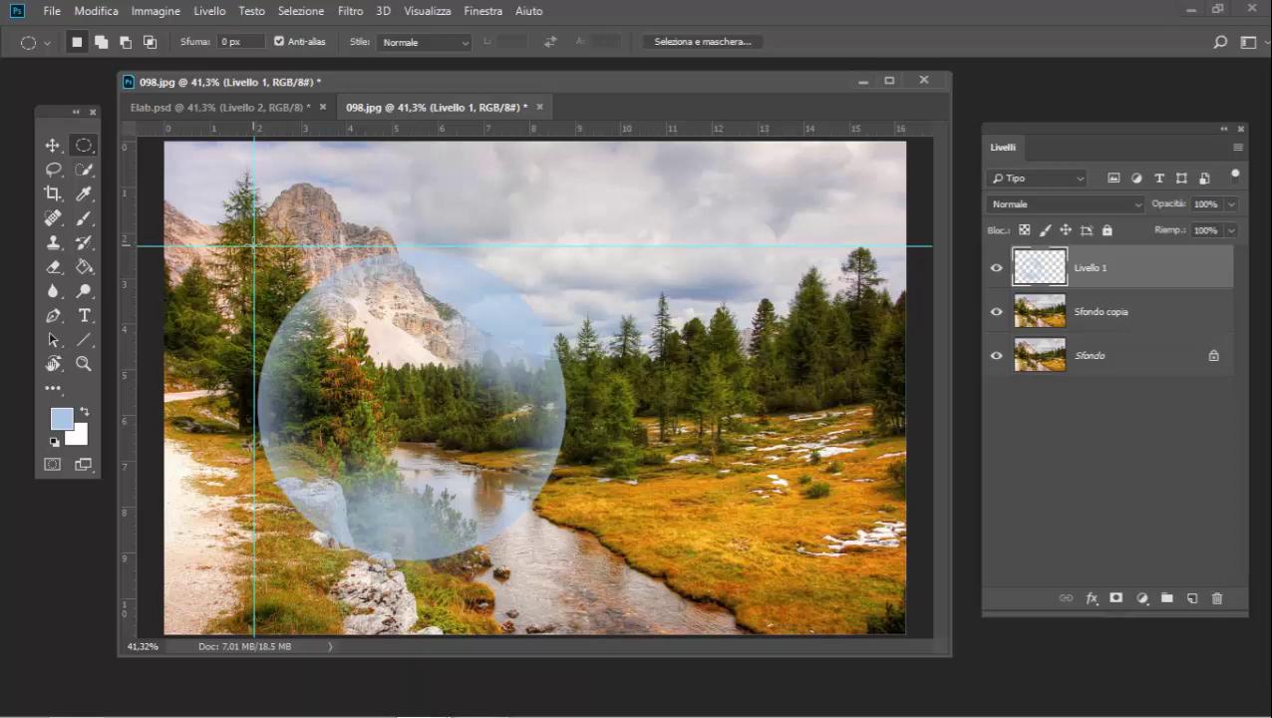
mouse_move(253, 245)
mouse_down()
mouse_move(431, 456)
mouse_move(564, 567)
mouse_up()
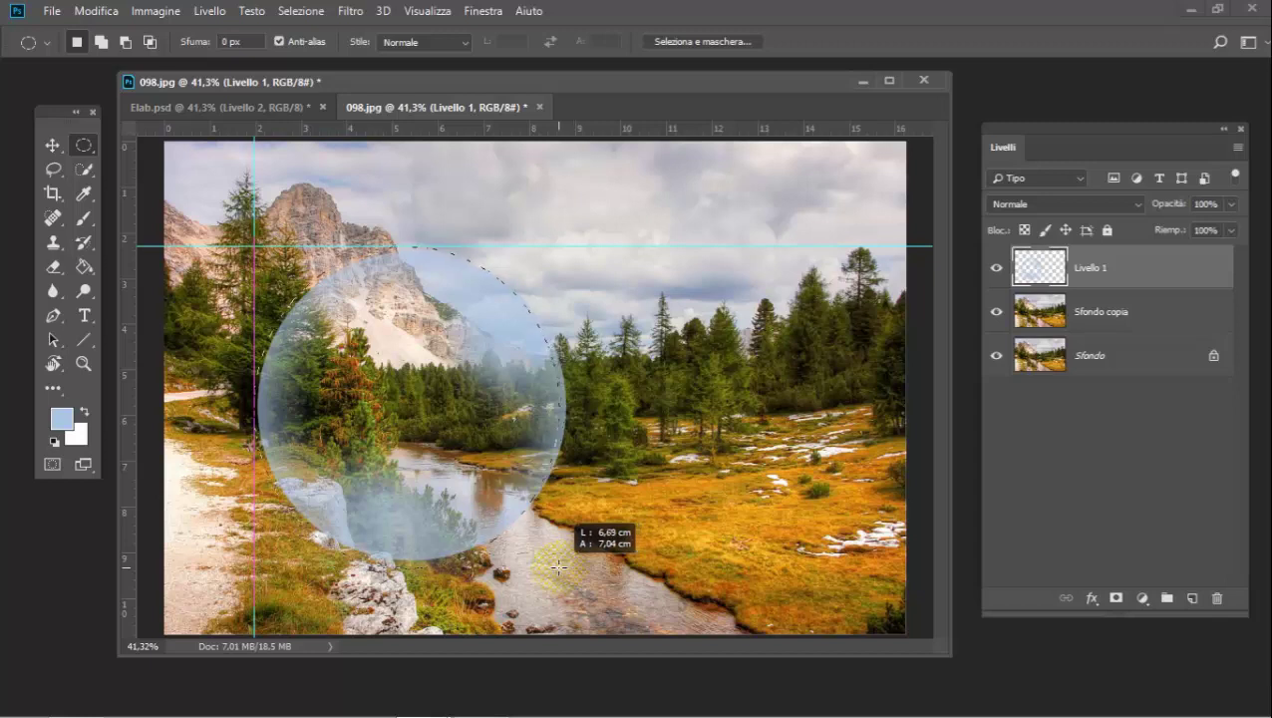
drag(562, 567, 559, 559)
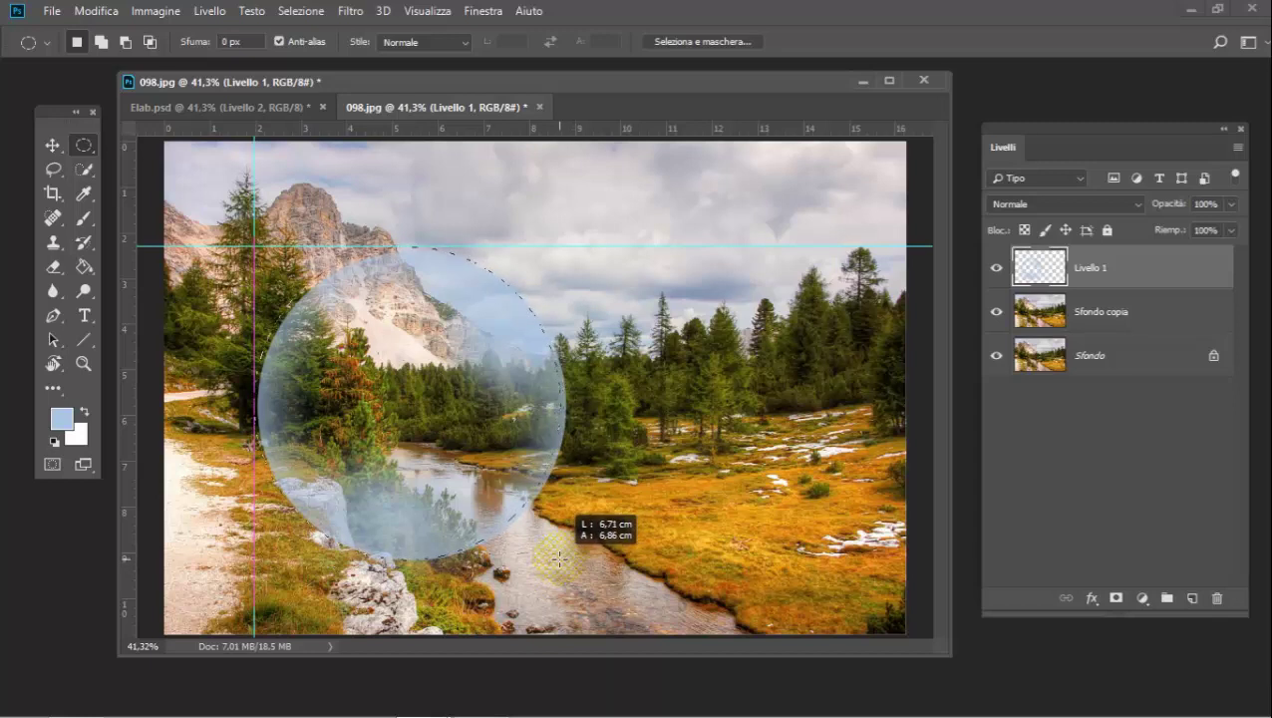
drag(558, 561, 558, 560)
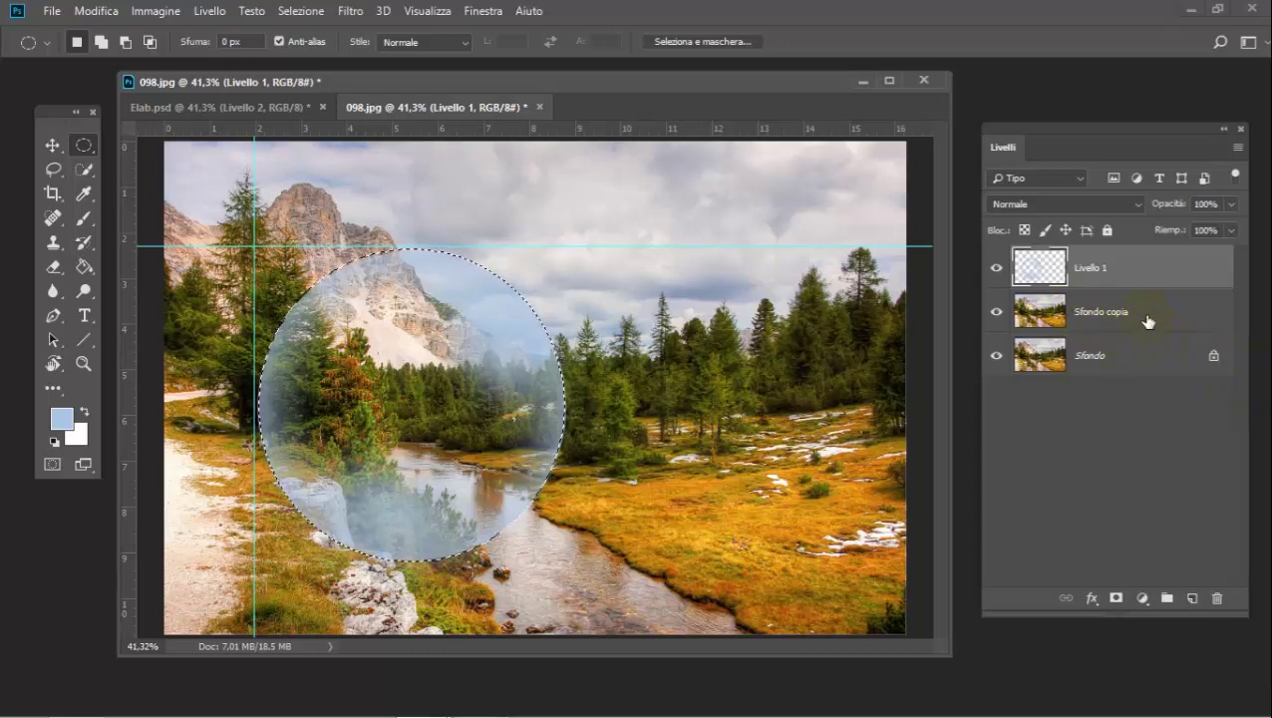
Step: Copy the circle from Sfondo copia and paste it as the new layer Livello 2
click(1146, 319)
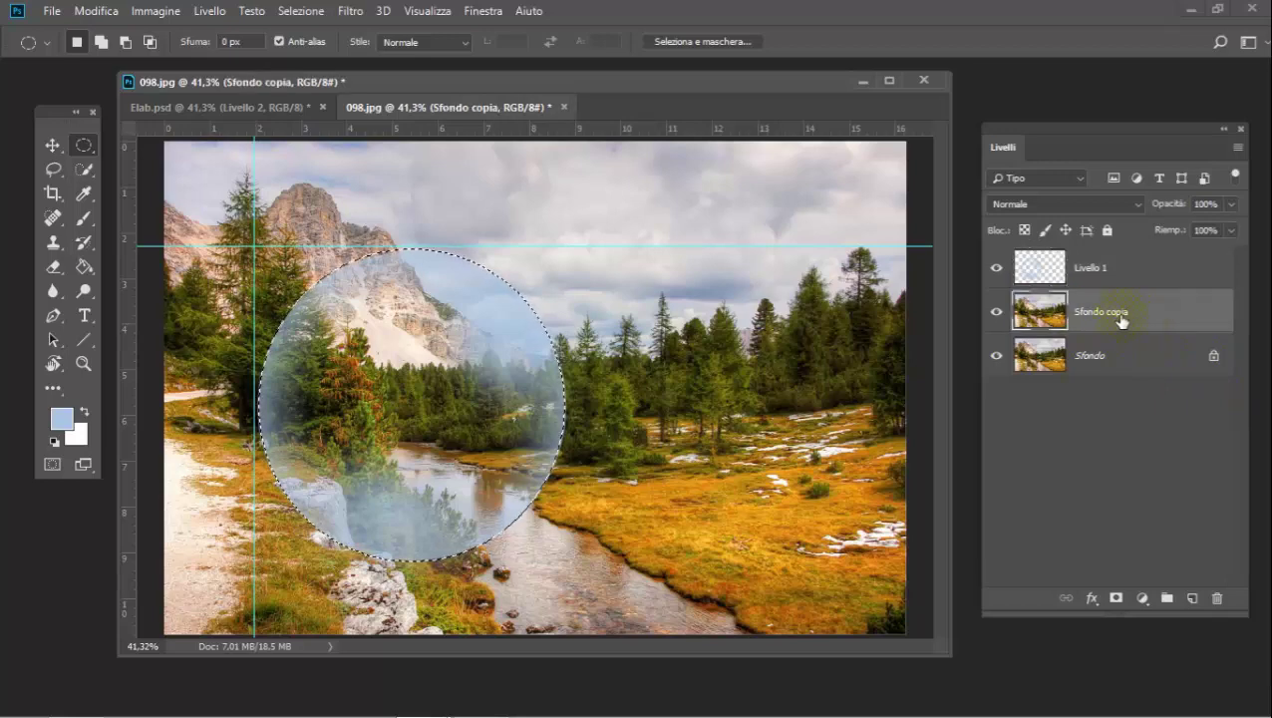
click(85, 12)
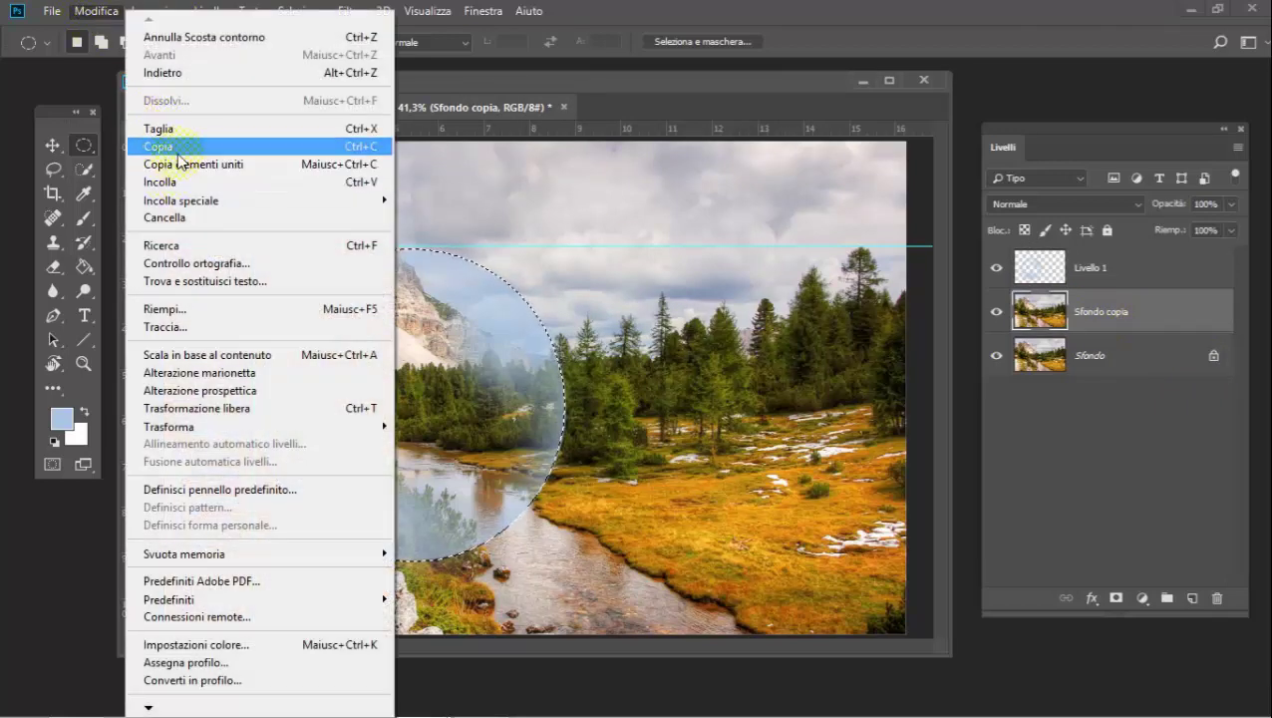
click(164, 147)
click(96, 11)
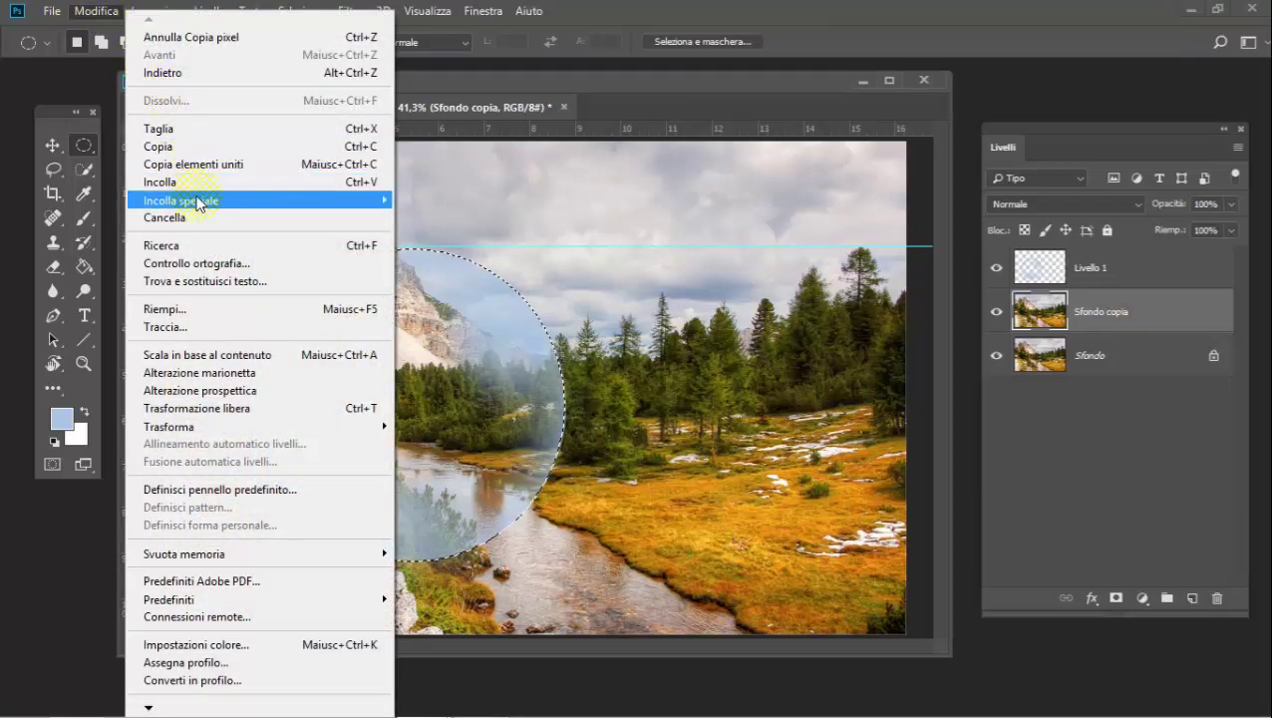
click(207, 189)
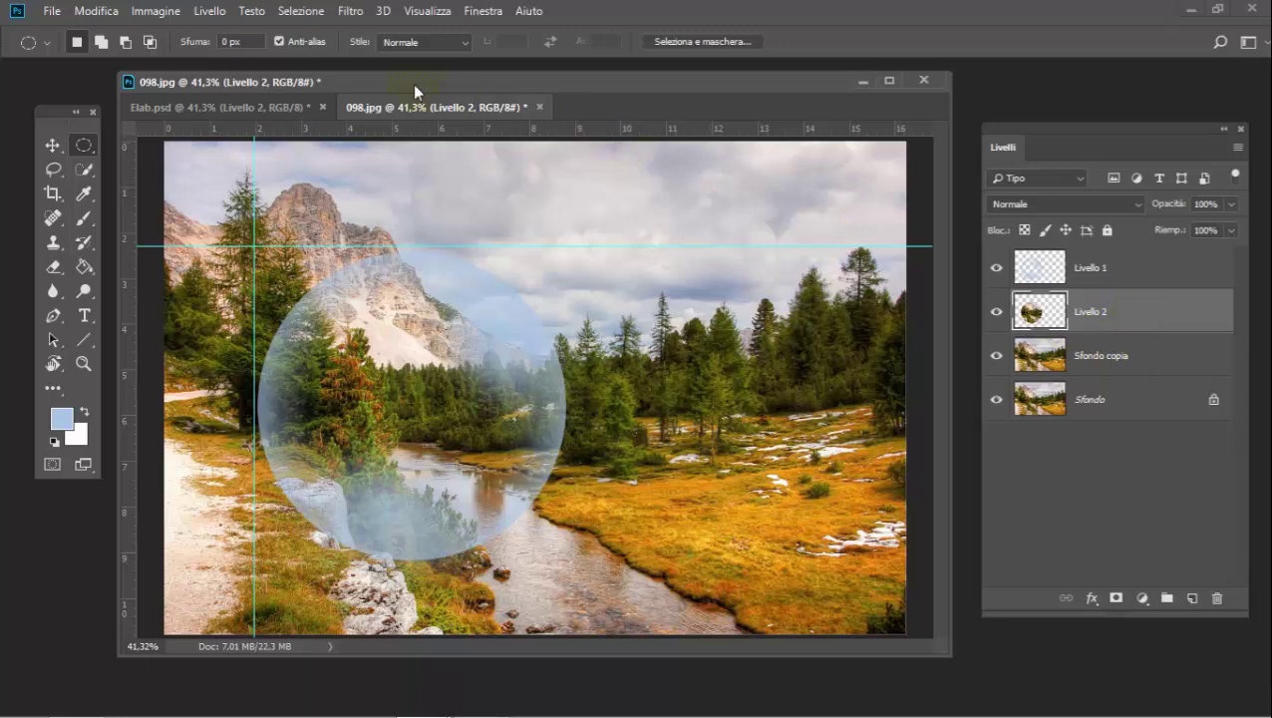
Step: Apply Effetto sfera (Spherize) at 63% to the landscape circle on Livello 2
click(348, 12)
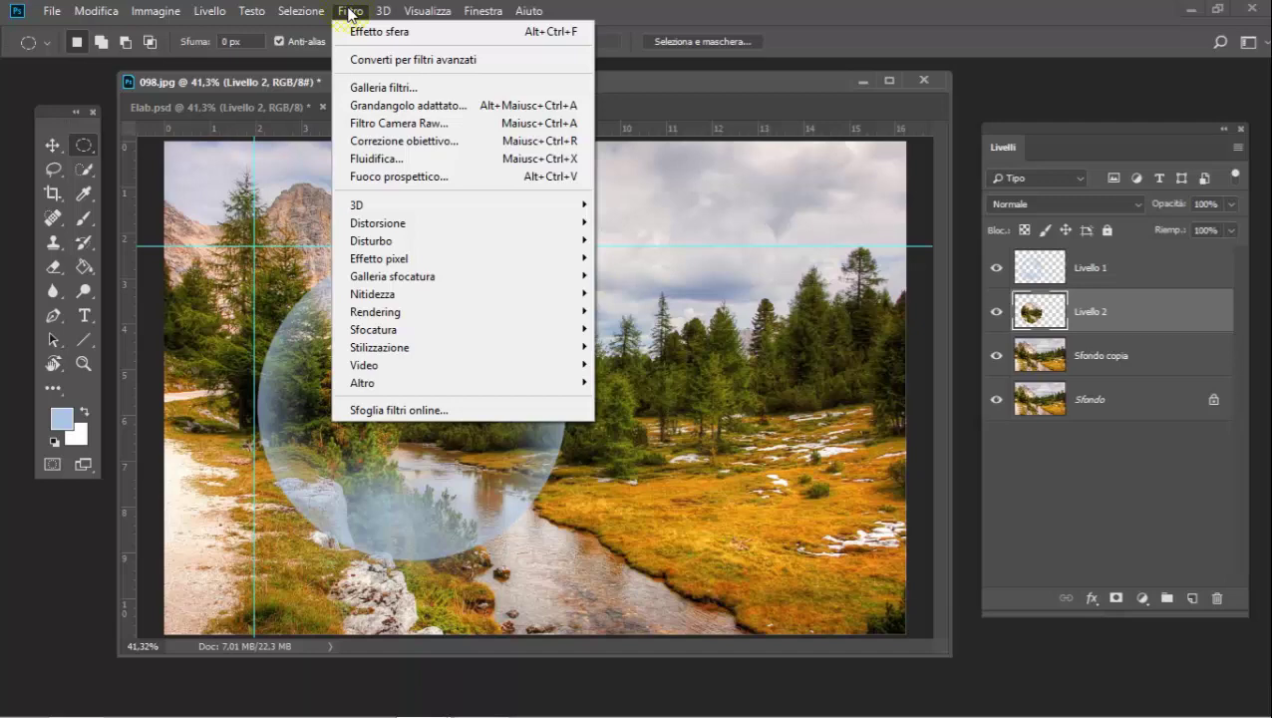
click(424, 223)
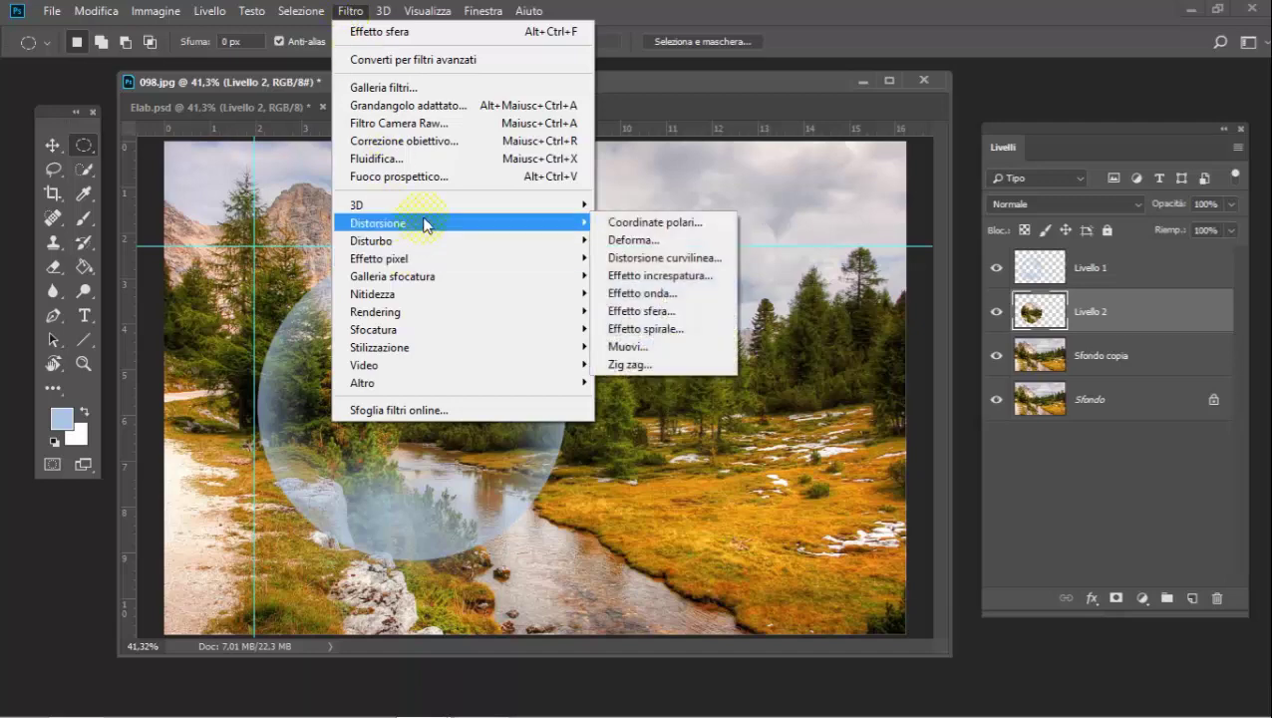
click(662, 312)
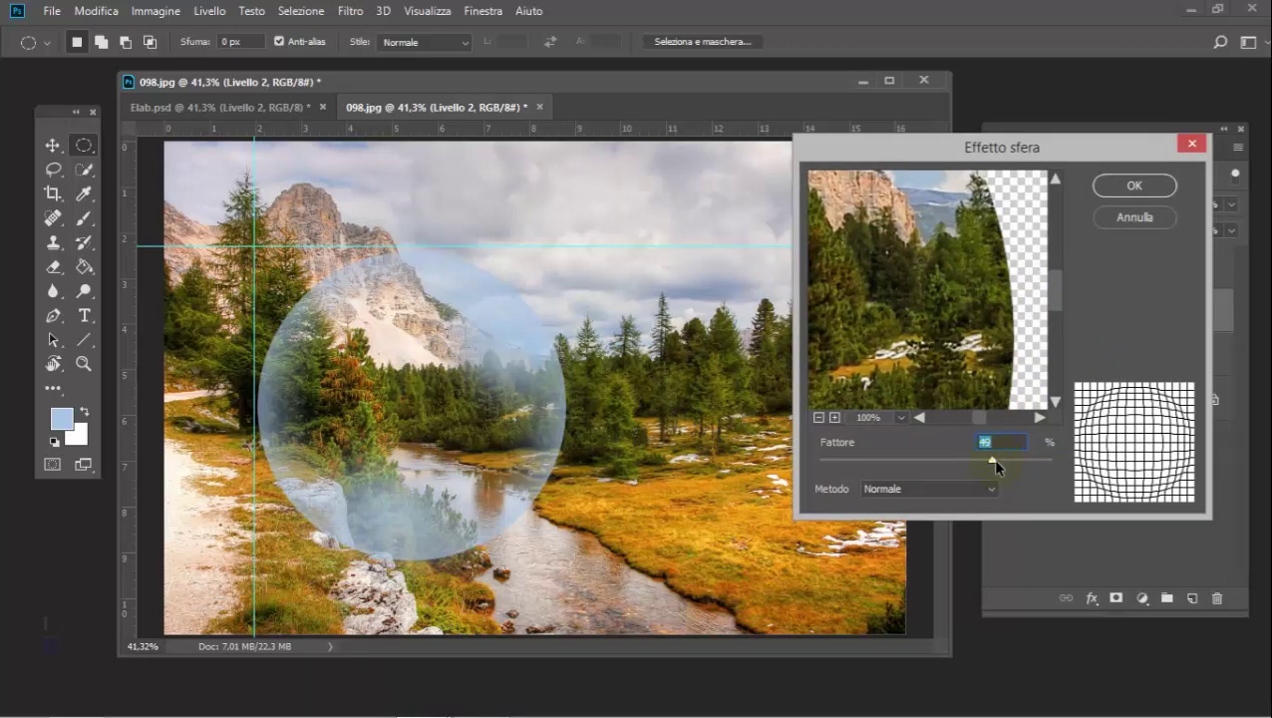
mouse_move(993, 460)
mouse_down()
mouse_move(917, 462)
mouse_move(1020, 472)
mouse_move(992, 464)
mouse_move(1008, 465)
mouse_up()
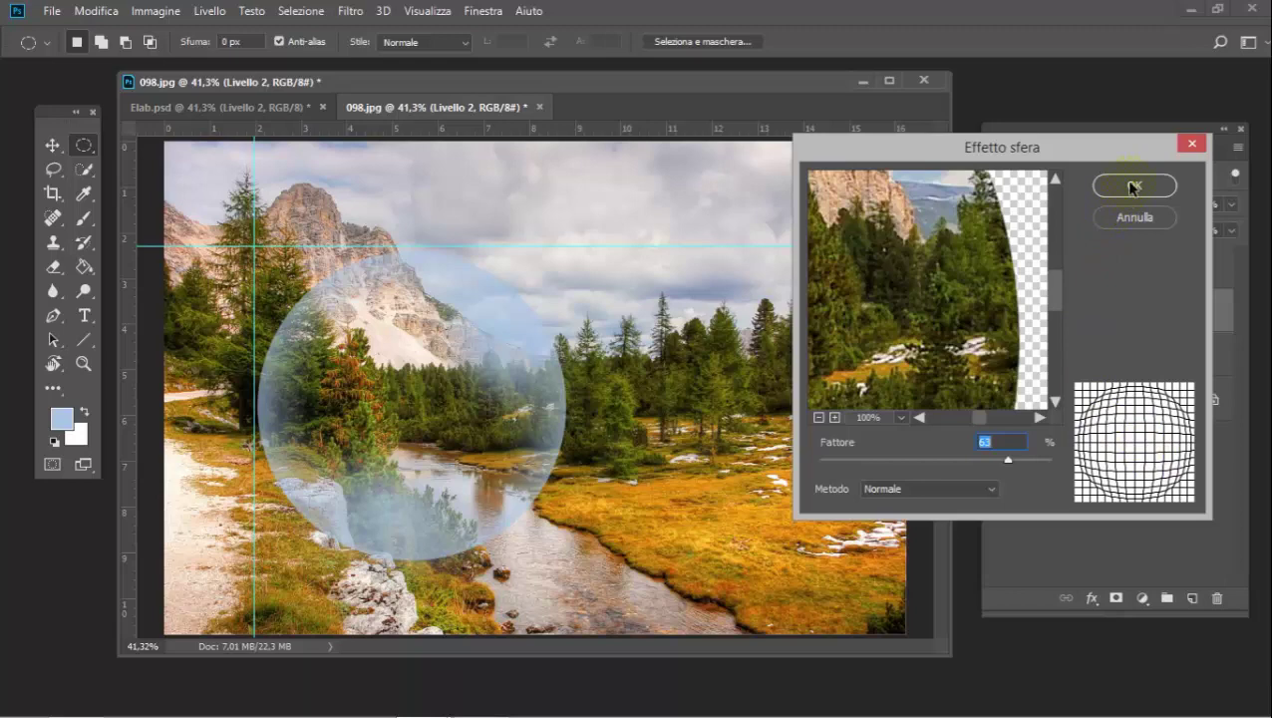
click(1133, 187)
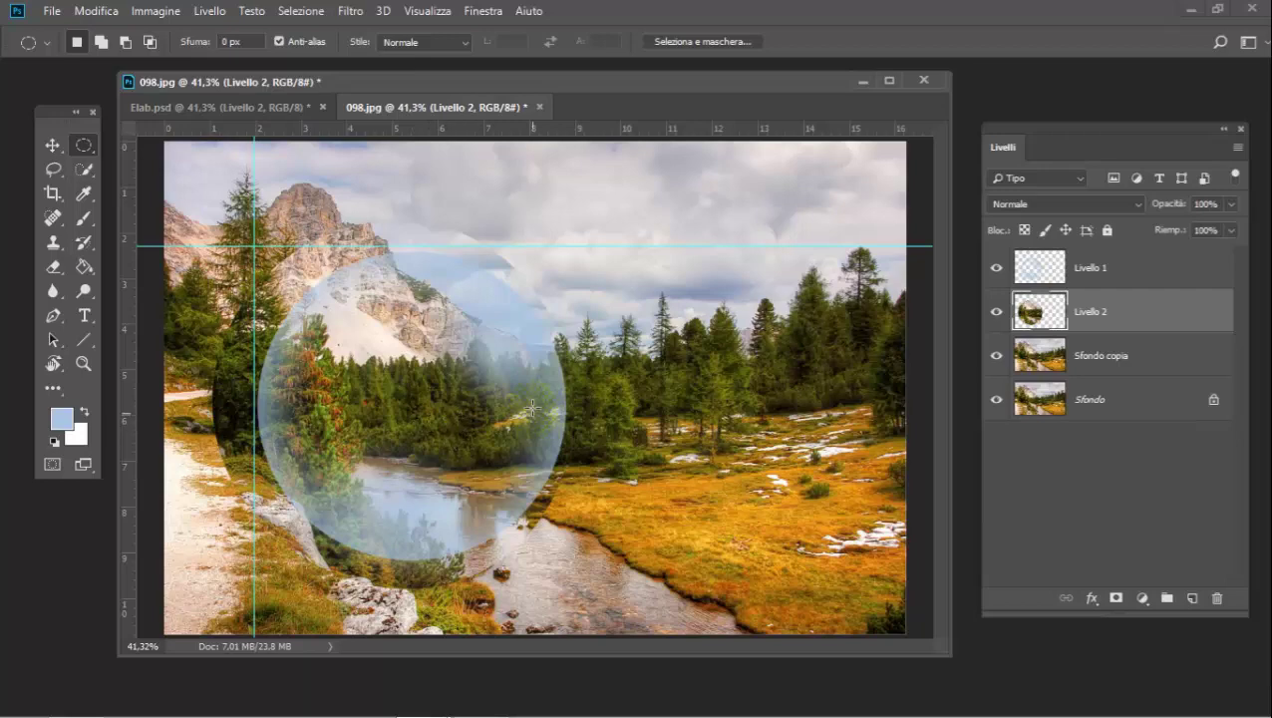
Step: Scale the spherized circle to about 84.5% and nudge it into place inside the bubble
click(99, 11)
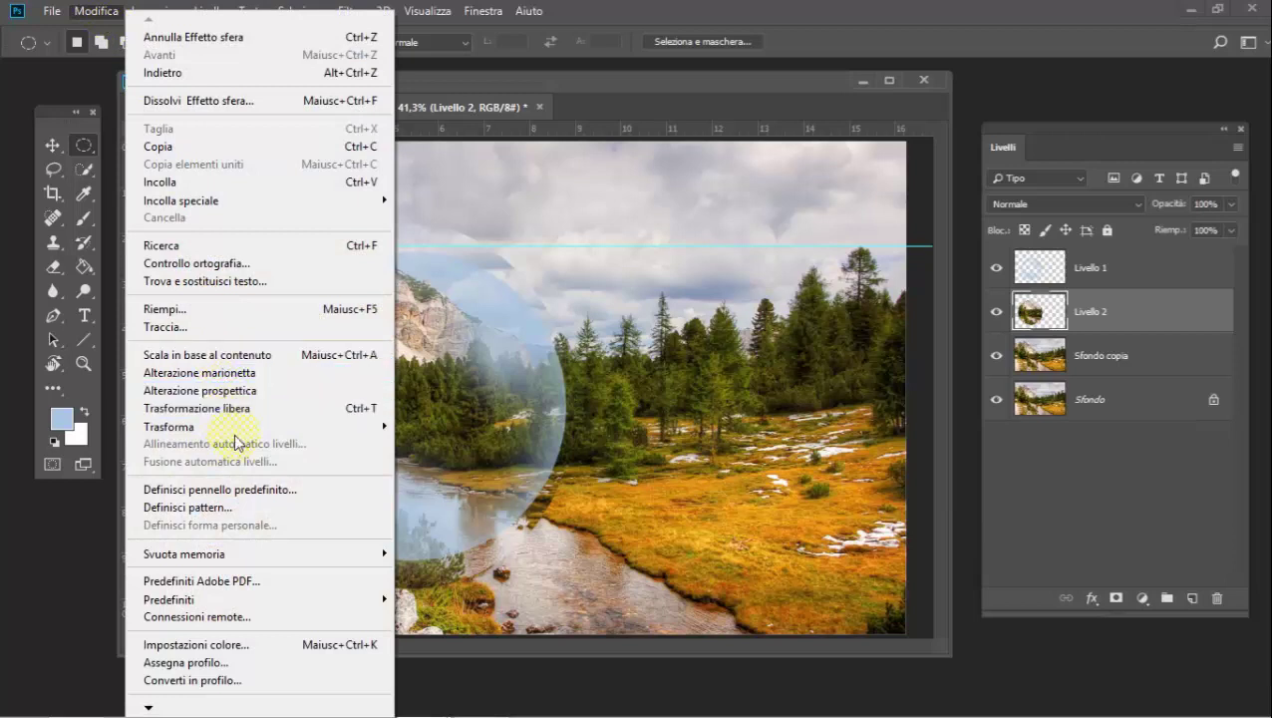
mouse_move(170, 425)
click(497, 453)
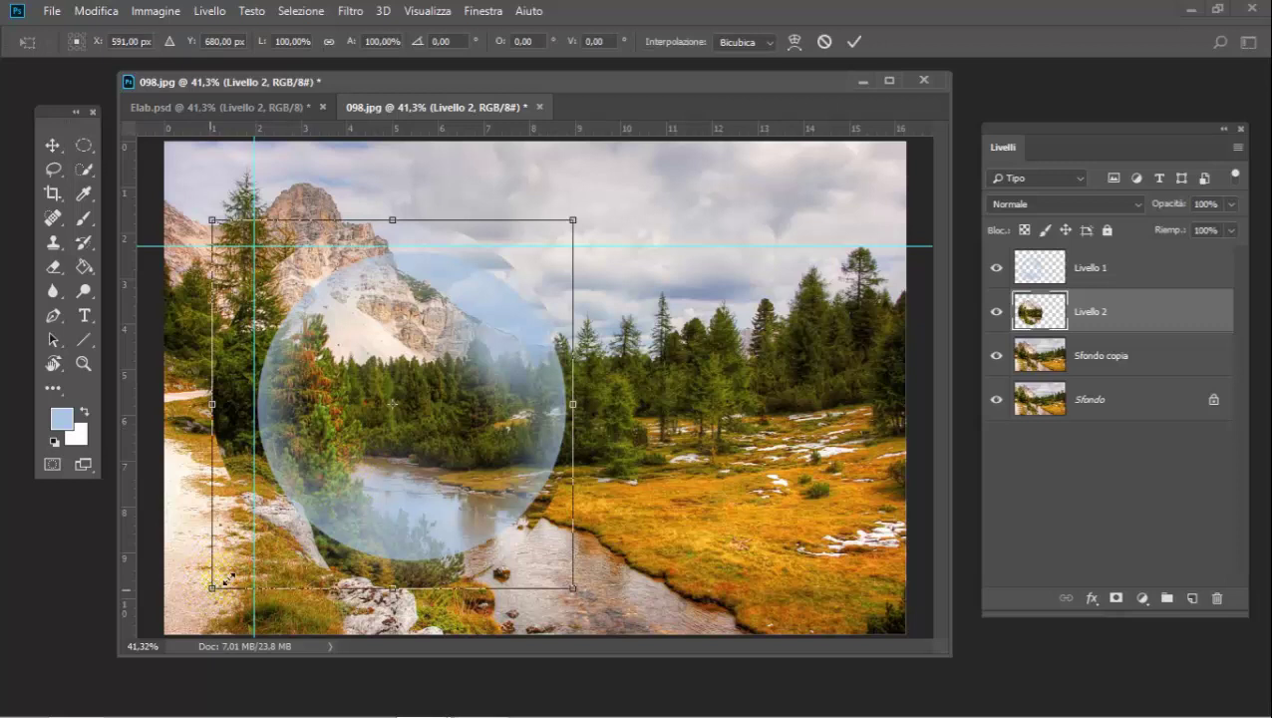
mouse_move(211, 588)
mouse_down()
mouse_move(267, 556)
mouse_move(241, 558)
mouse_up()
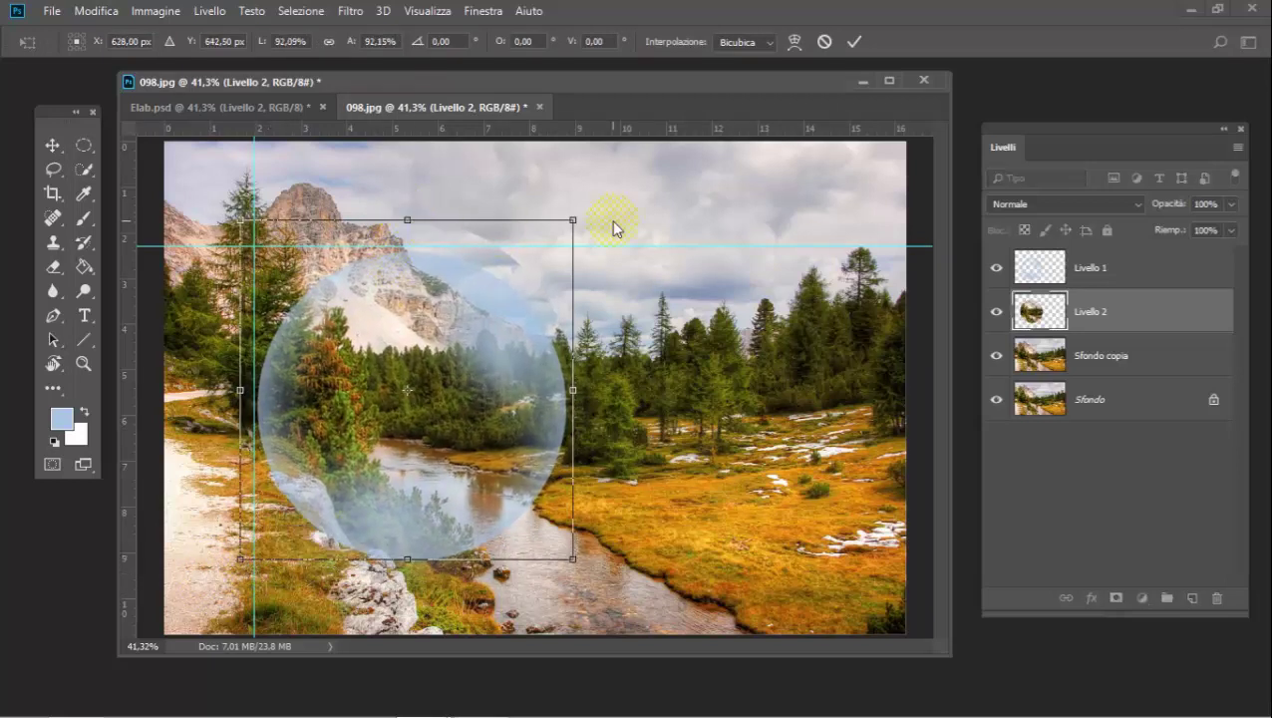
drag(572, 220, 545, 247)
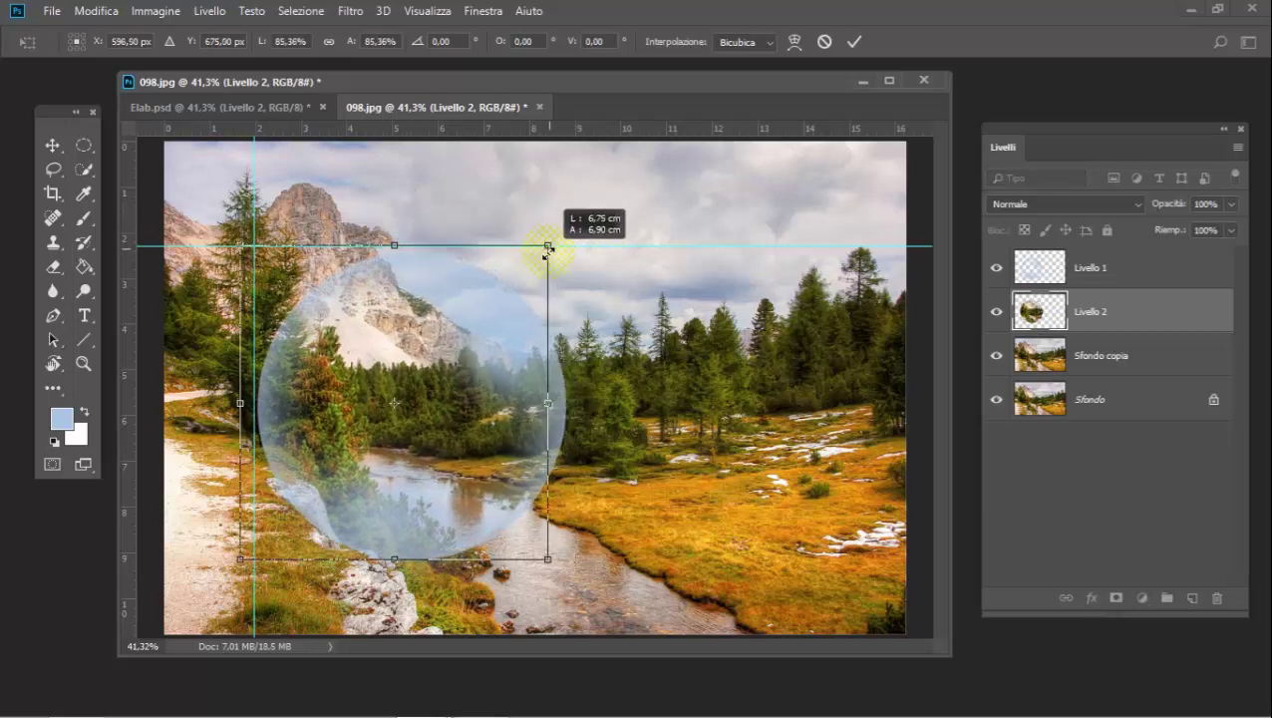
drag(394, 389, 420, 395)
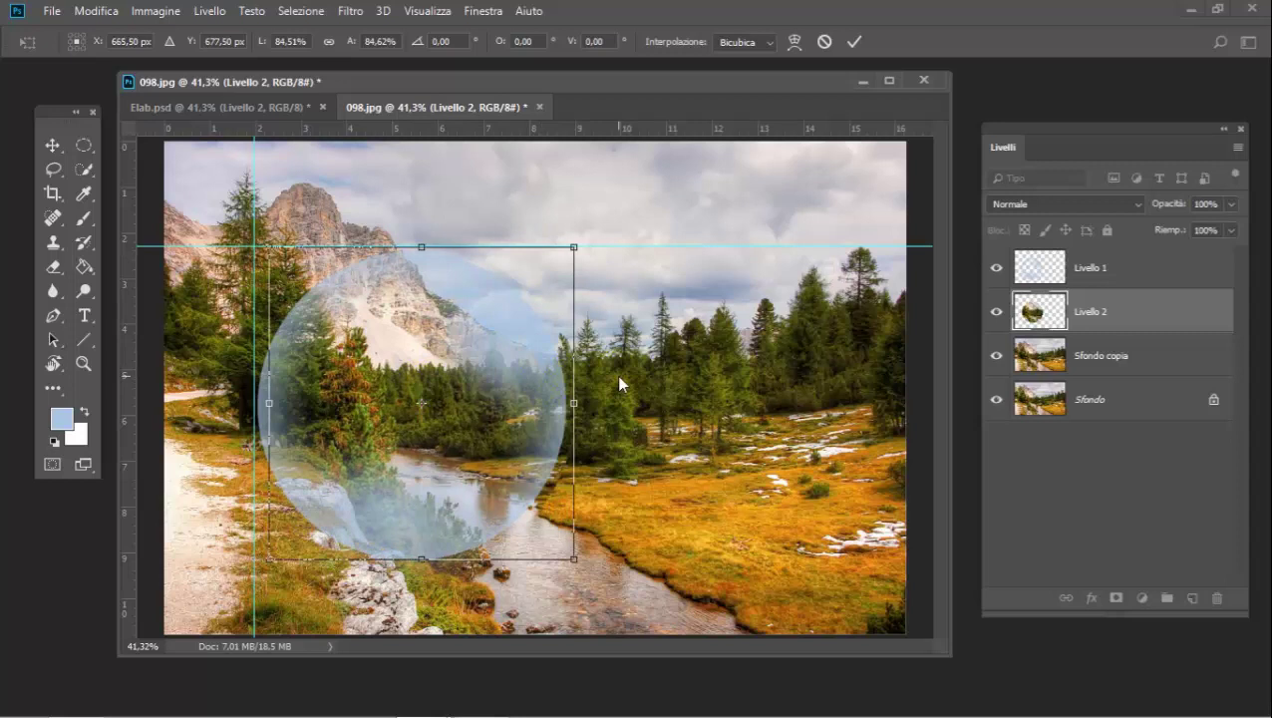
key(Left)
key(Left)
key(Left)
key(Left)
key(Left)
key(Left)
key(Left)
key(Left)
key(Left)
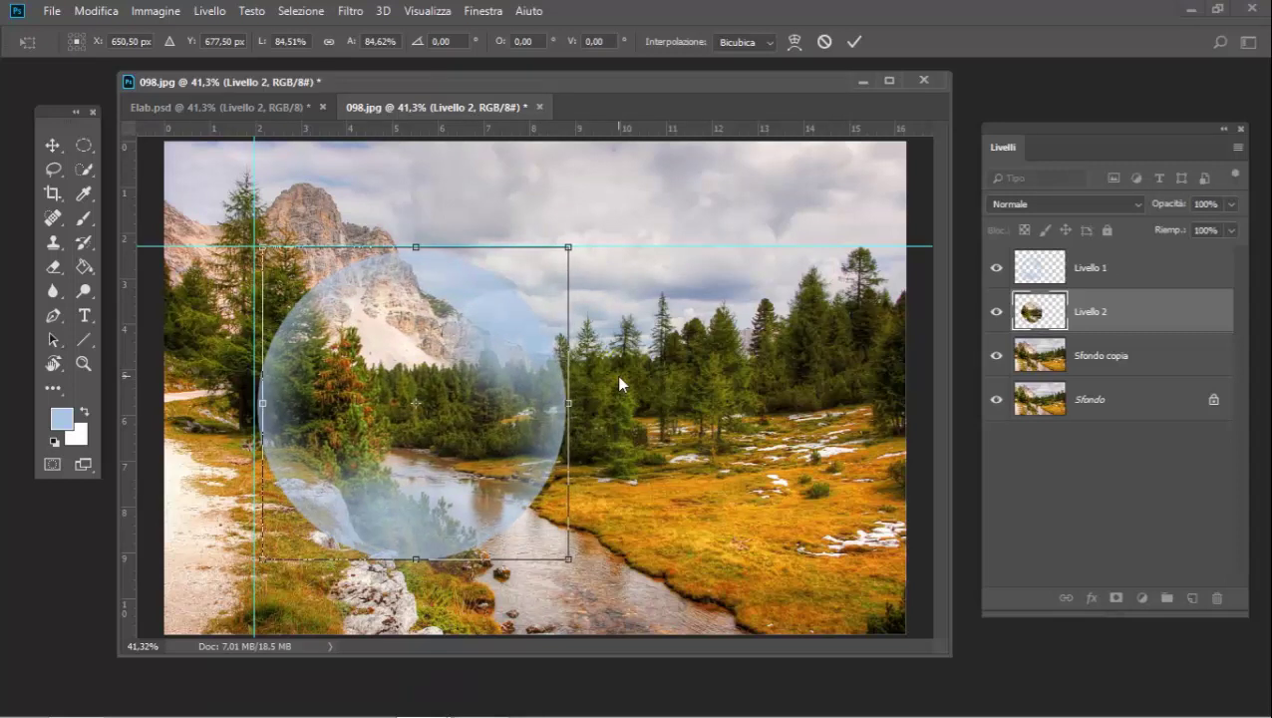
key(m)
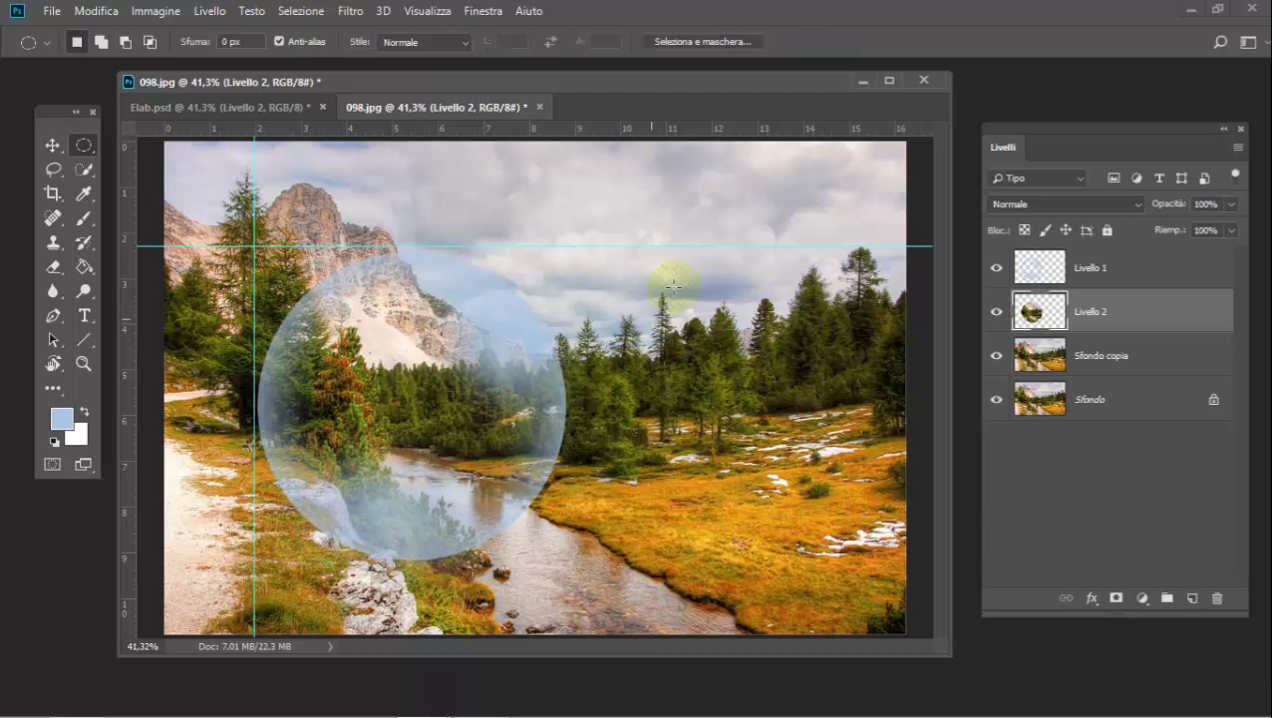
Step: Toggle the sphere layer's visibility to compare, then select the Sfondo copia layer
click(996, 317)
click(996, 317)
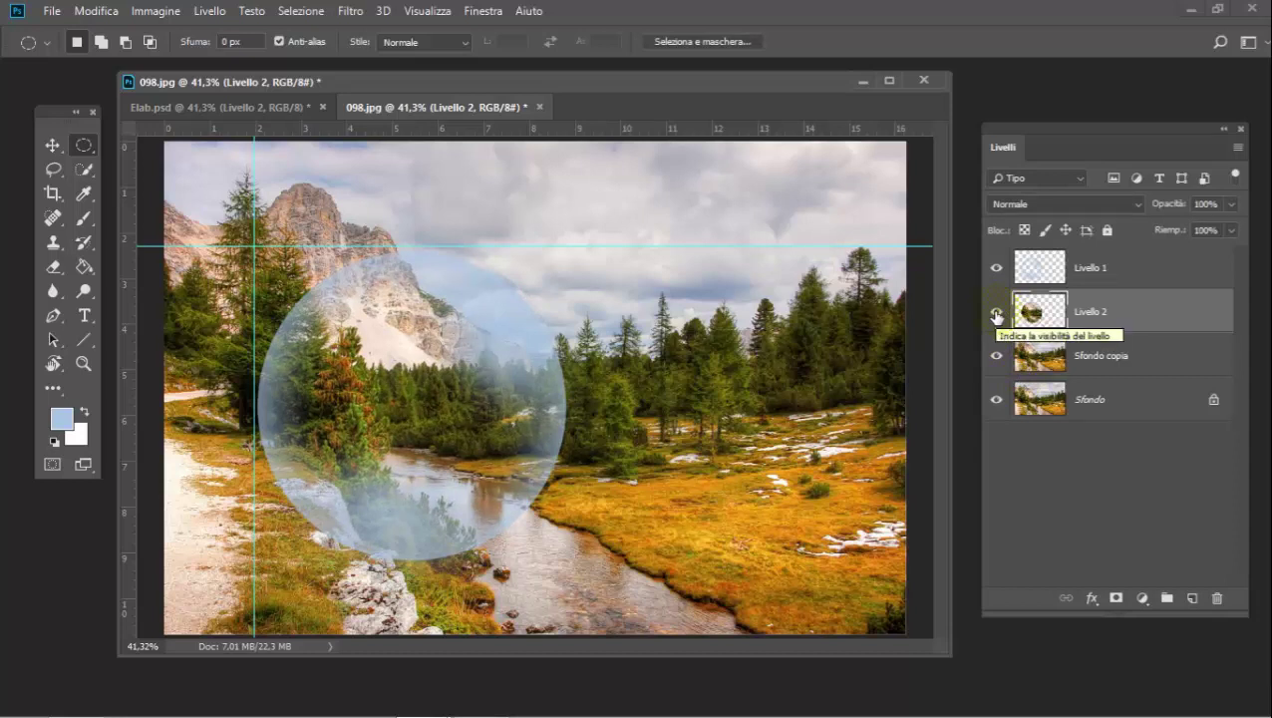
click(1151, 366)
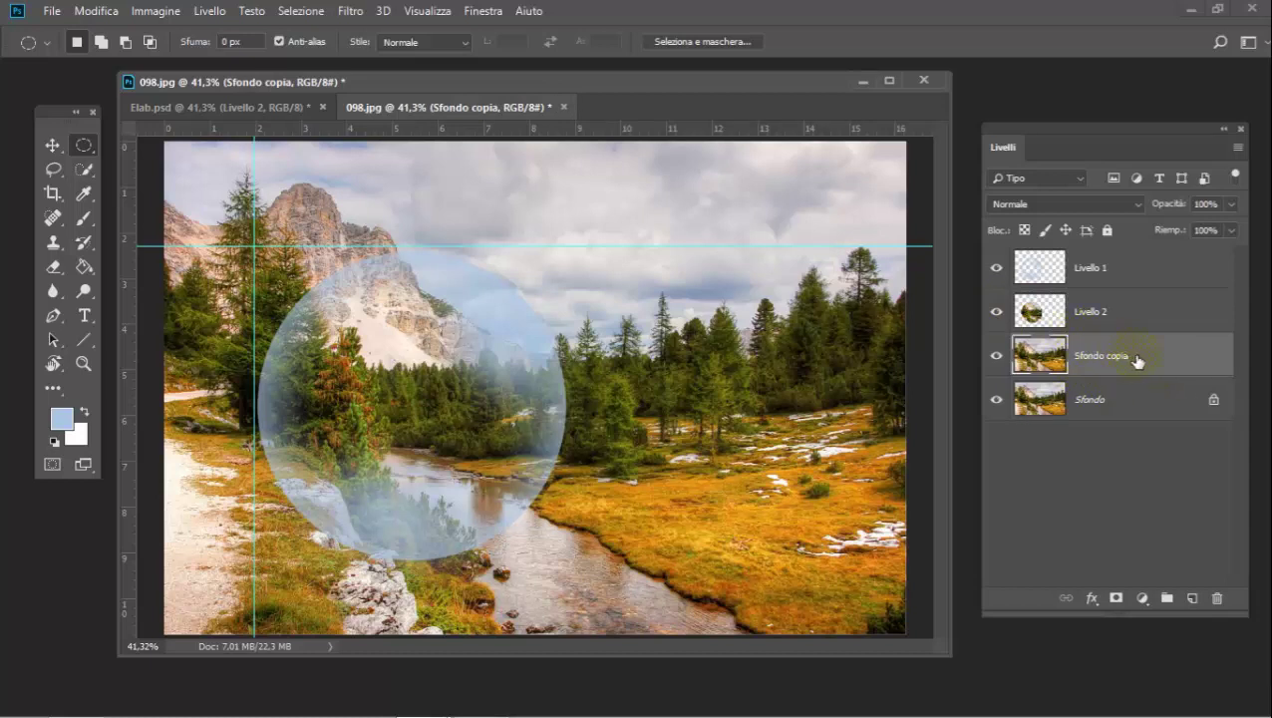
Step: Apply a Gaussian blur of about 9.2 px to the Sfondo copia landscape
click(344, 14)
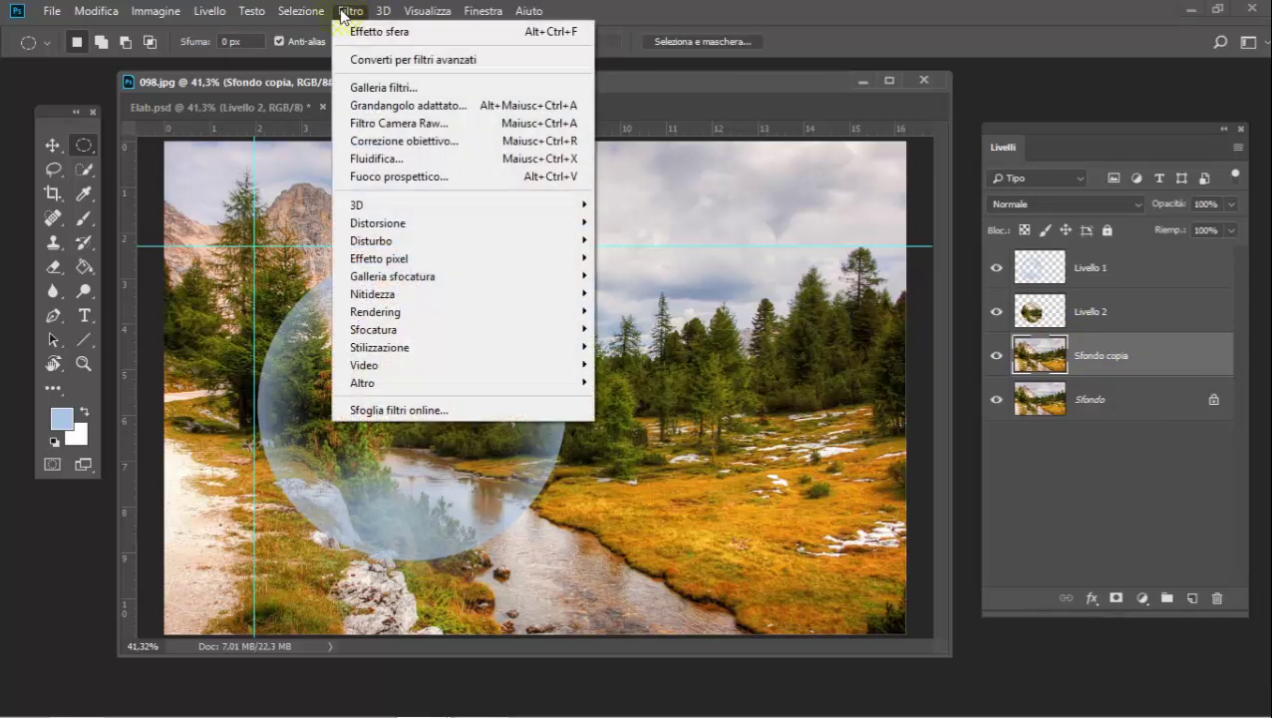
mouse_move(374, 329)
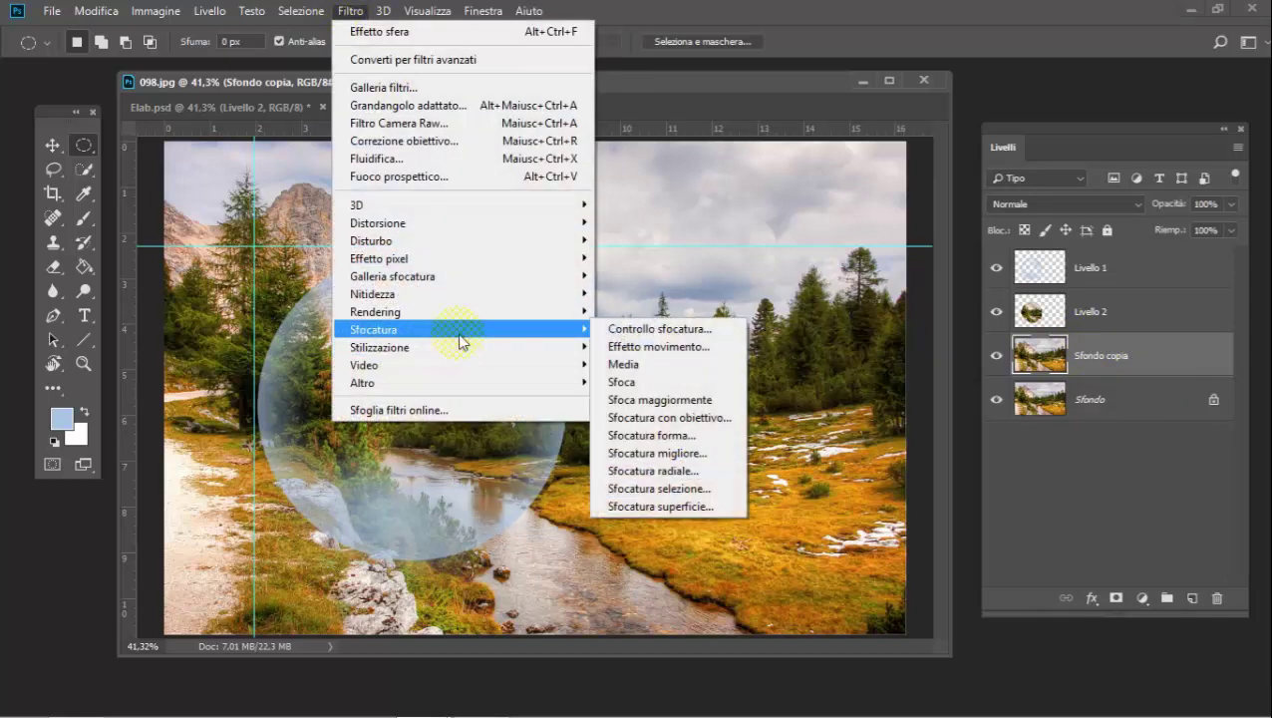
click(656, 333)
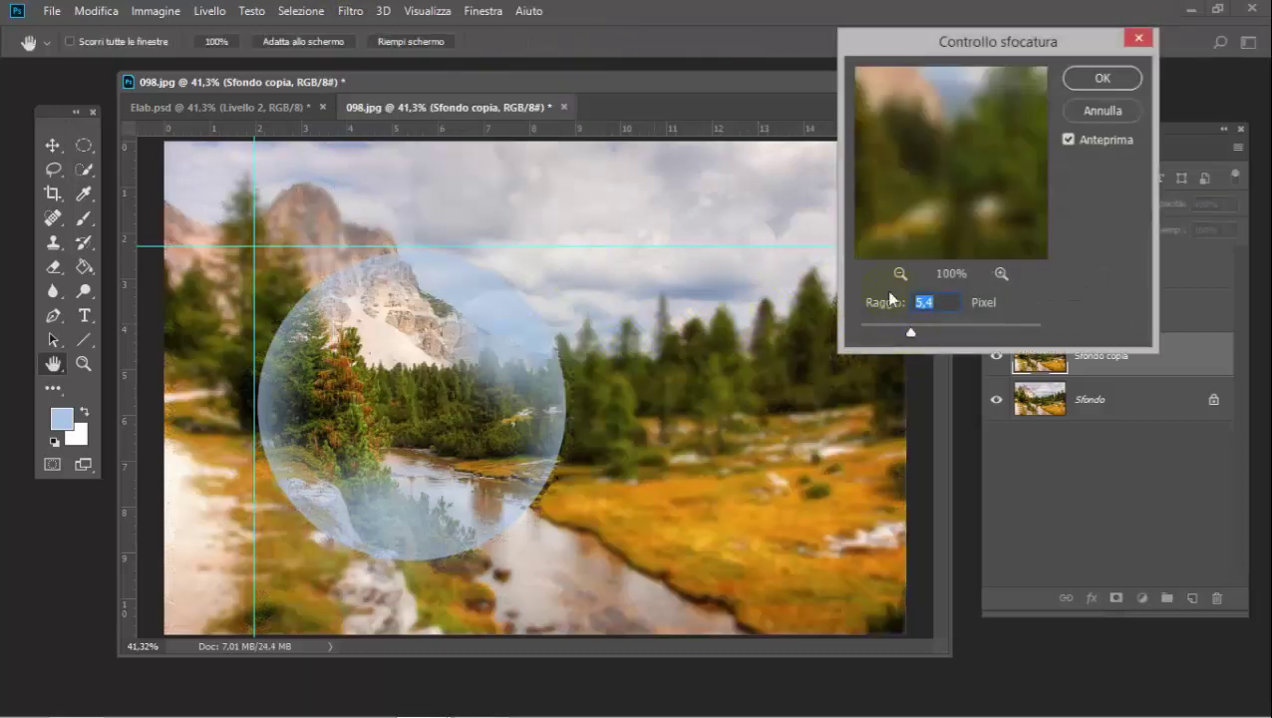
drag(909, 332, 921, 332)
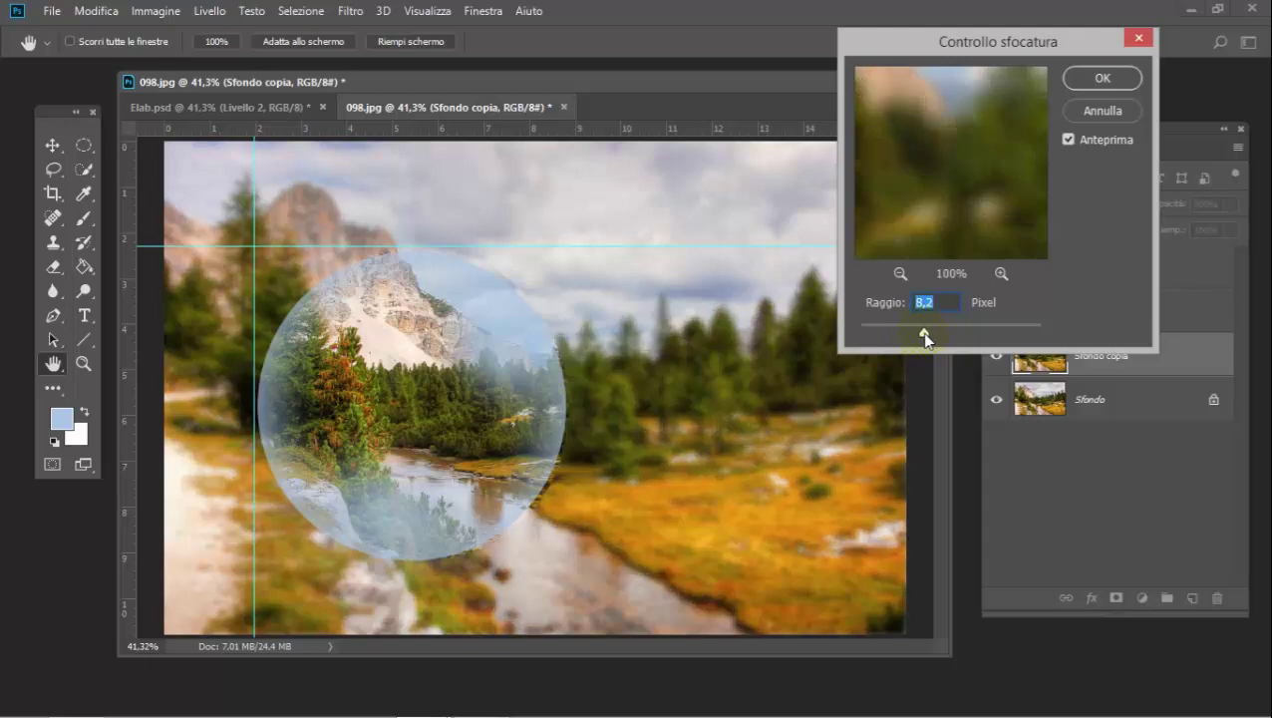
drag(924, 332, 932, 333)
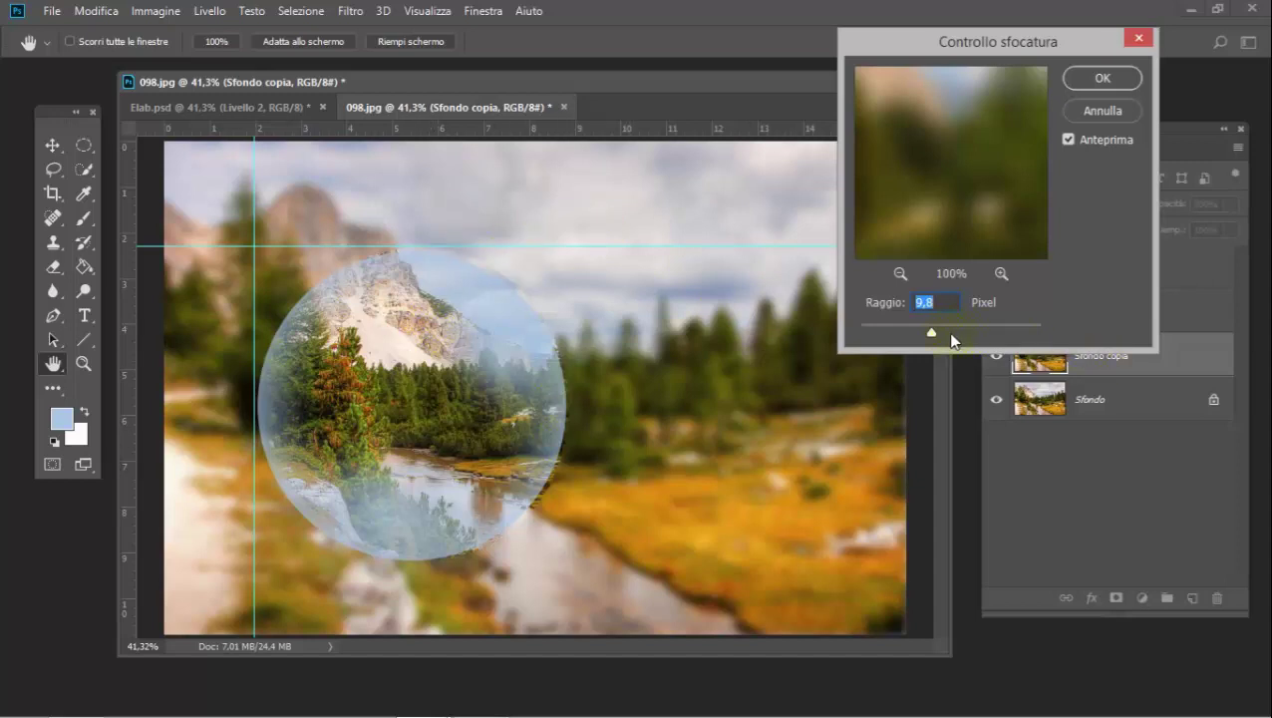
mouse_move(951, 335)
mouse_down()
mouse_move(988, 332)
mouse_move(929, 335)
mouse_up()
click(1102, 80)
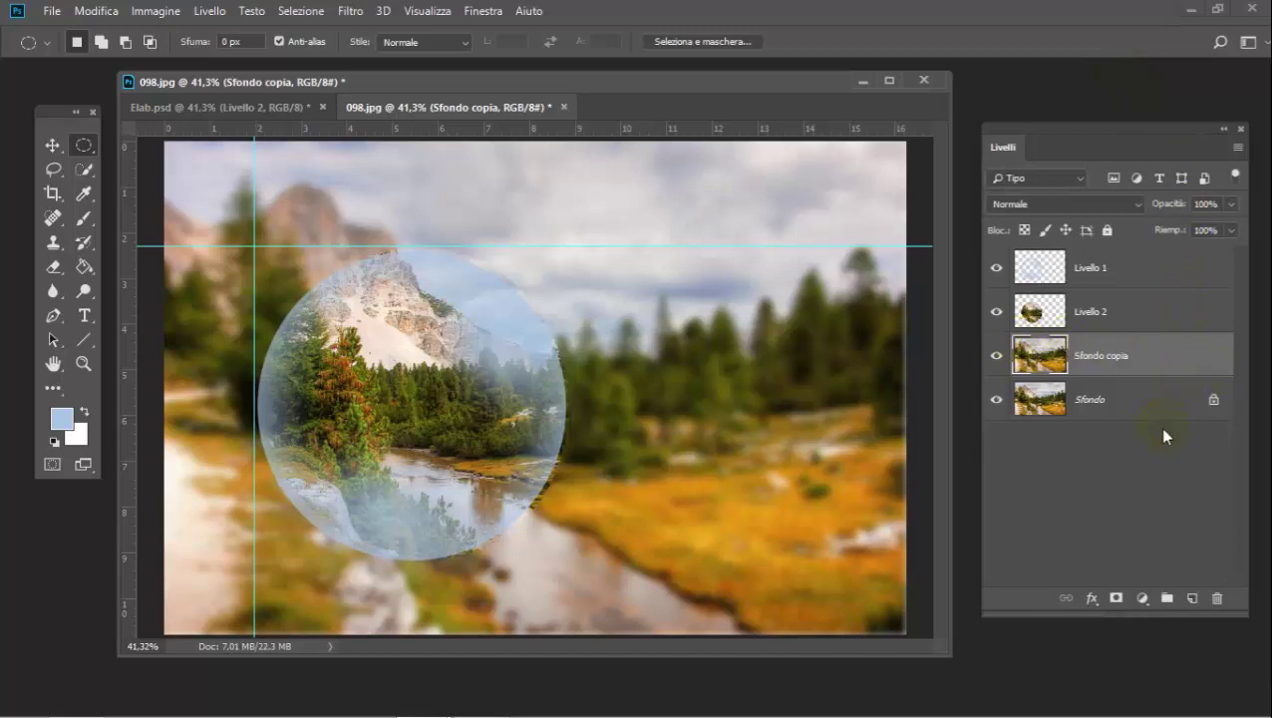
Step: Add a layer mask to Sfondo copia and choose the linear Gradient tool with default colours
click(1113, 599)
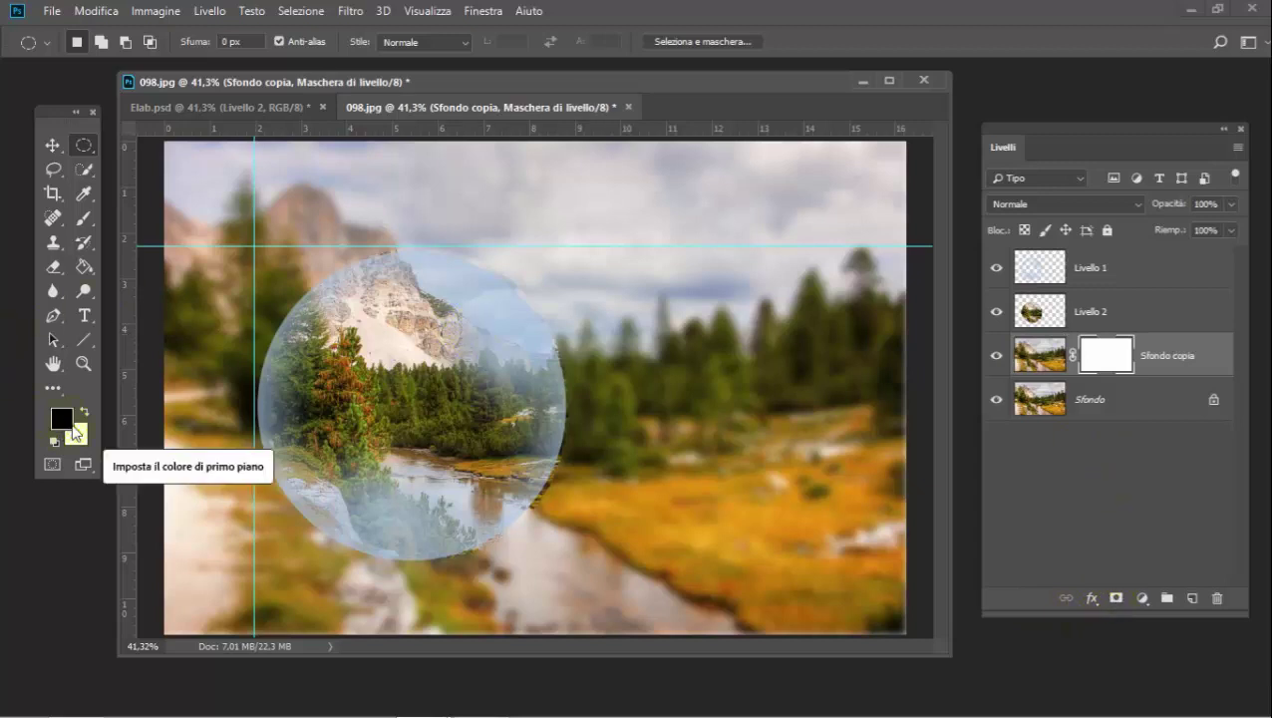
key(d)
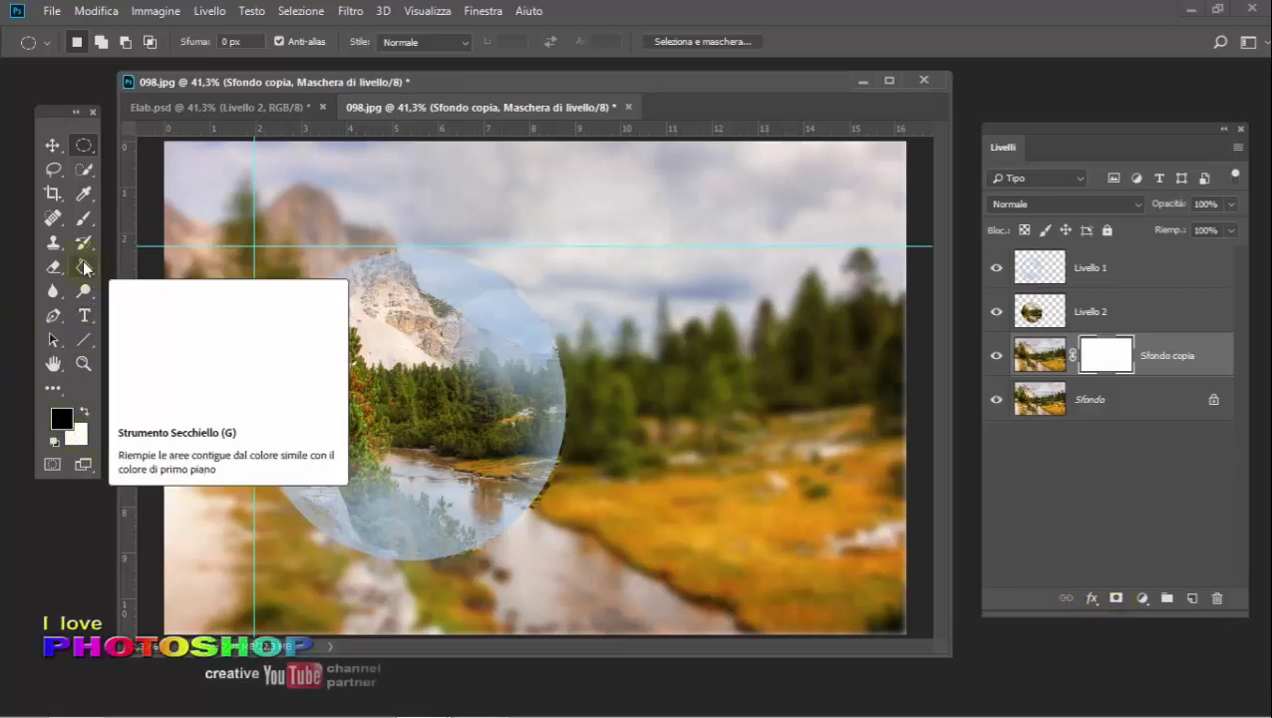
click(84, 266)
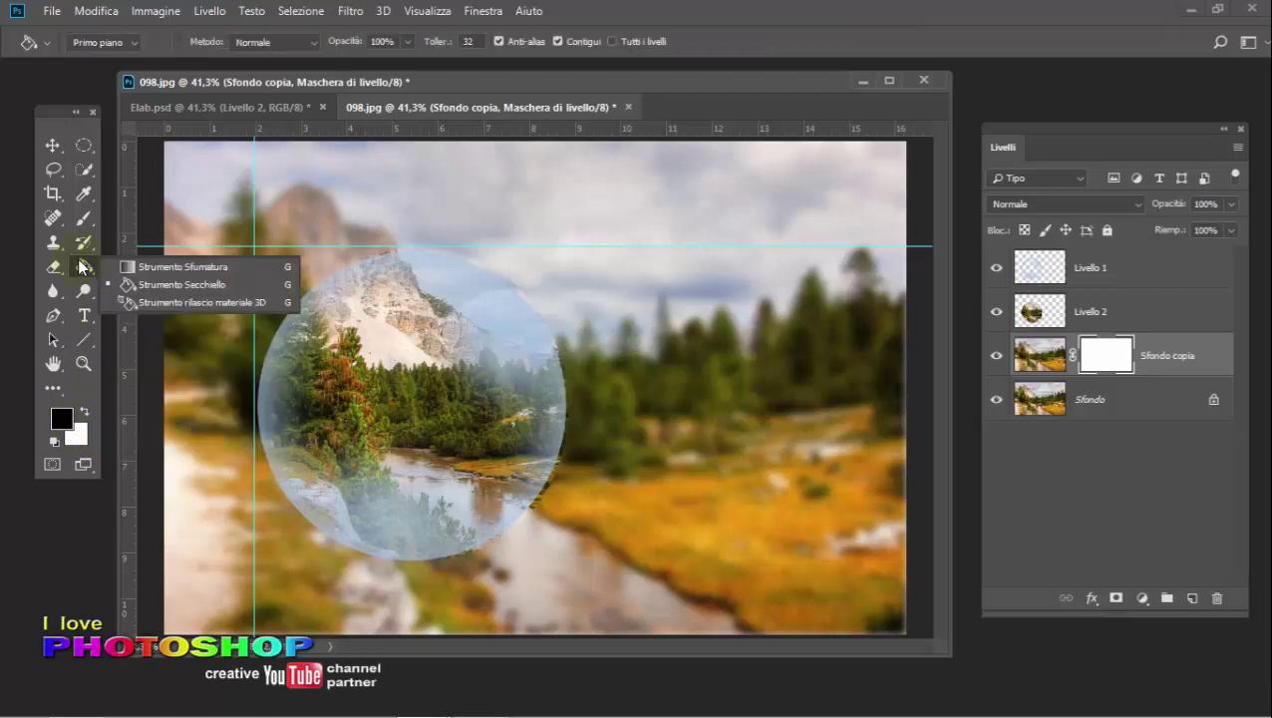
click(126, 265)
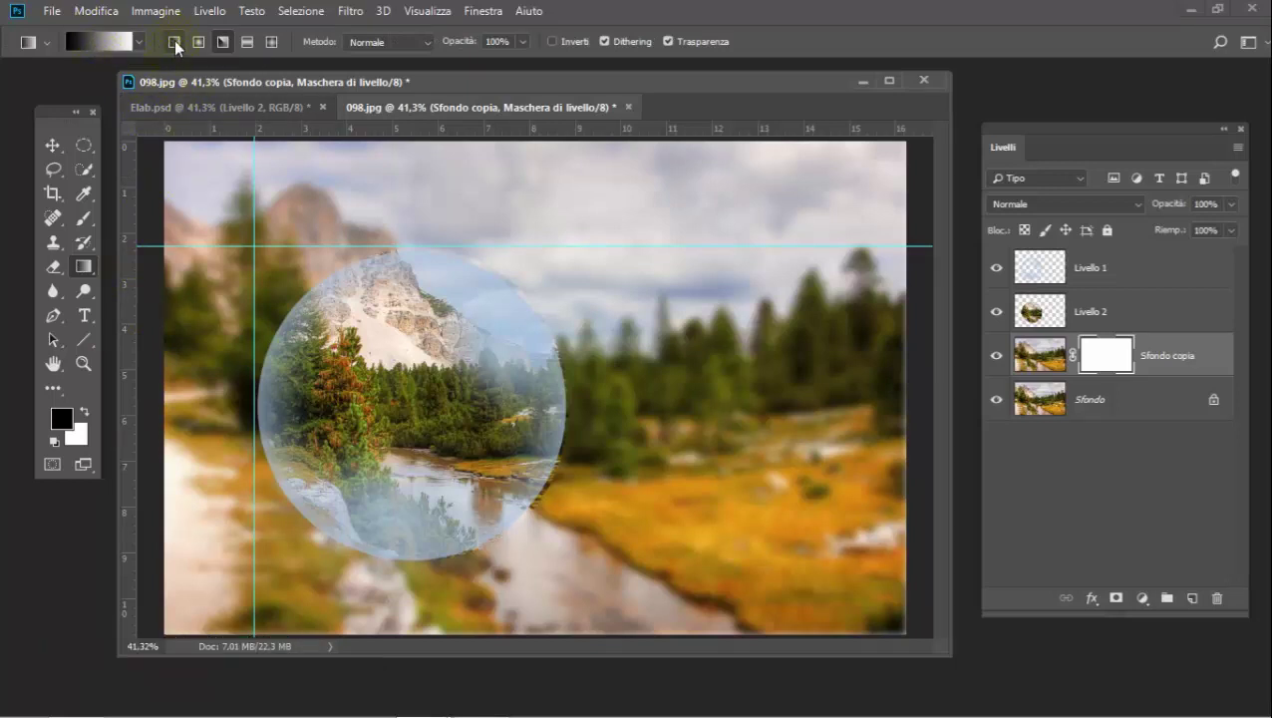
click(174, 42)
Step: Drag gradients upward from the image bottom on the mask to resharpen the foreground
scroll(549, 602, down, 1)
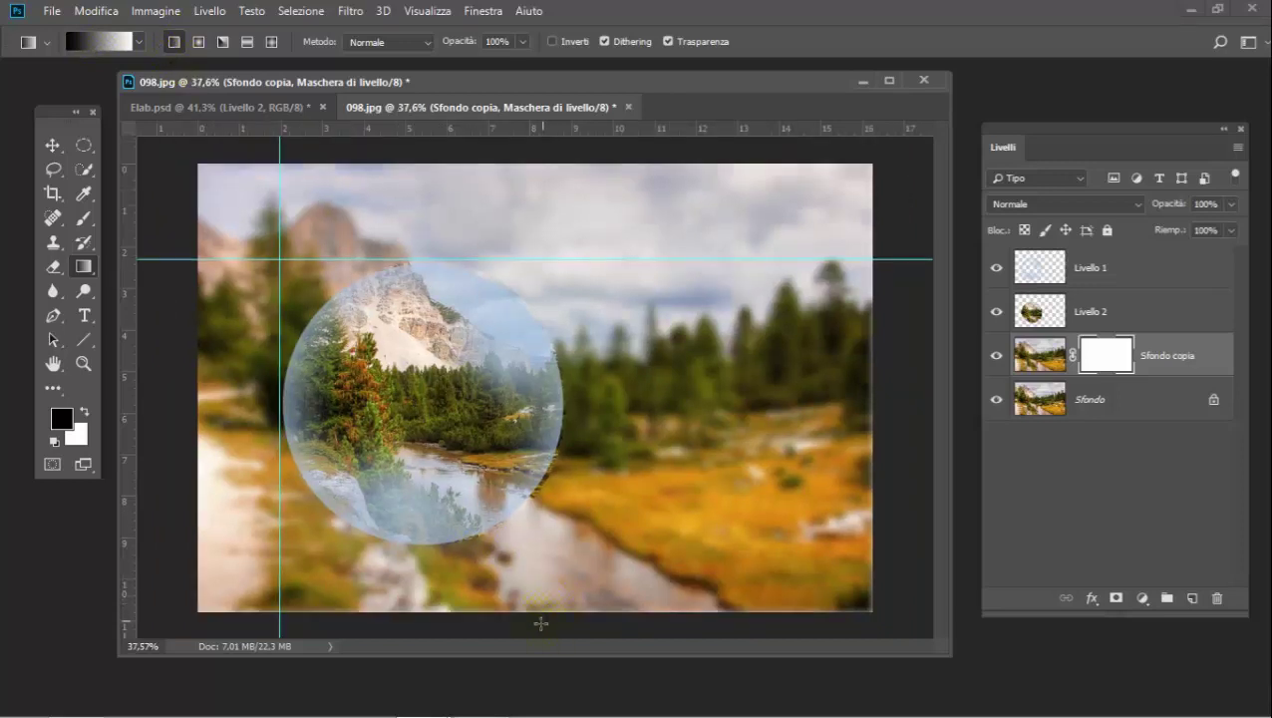
drag(538, 622, 538, 559)
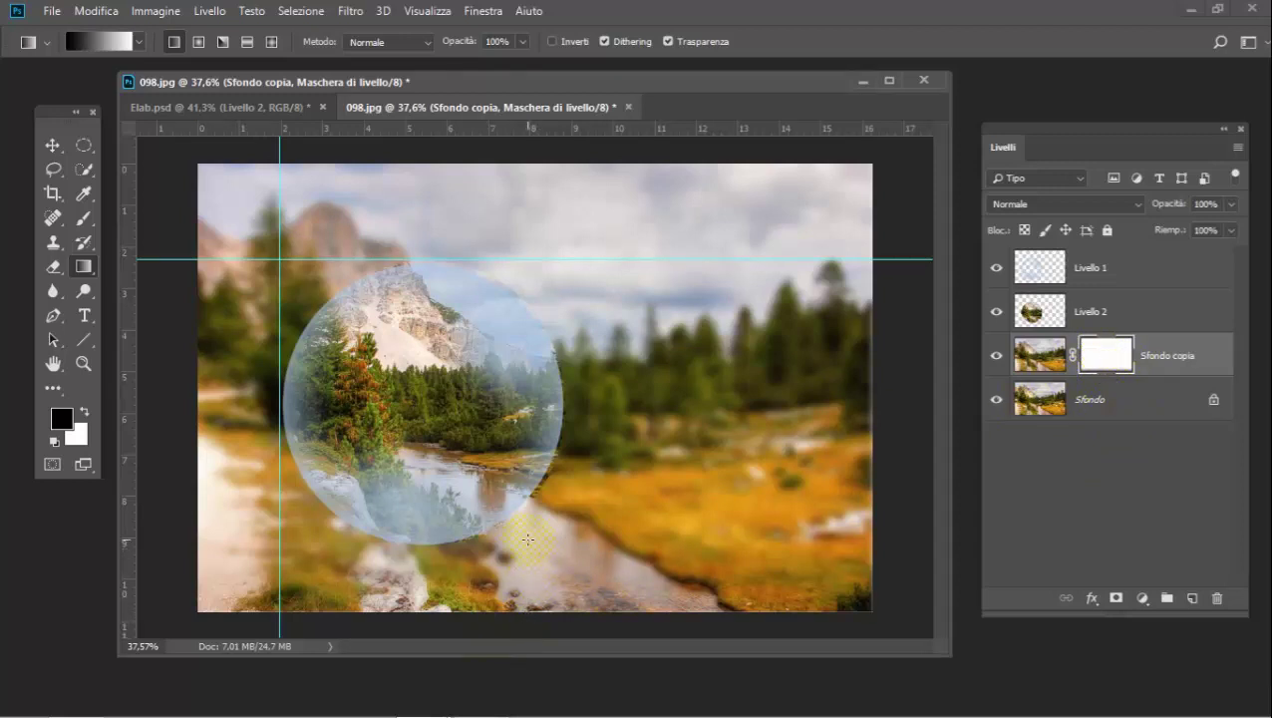
drag(532, 577, 561, 561)
drag(534, 620, 534, 571)
drag(533, 497, 532, 496)
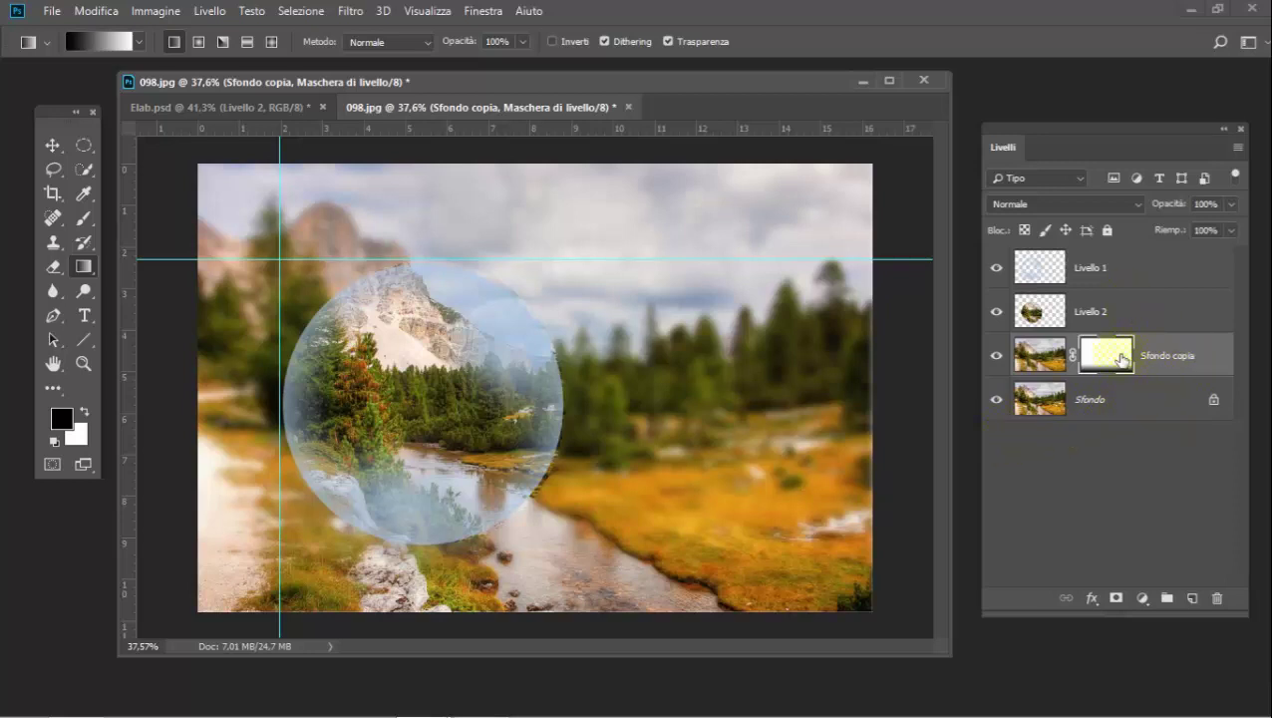
Step: Create a new layer, Livello 3, with a flat elliptical selection beneath the bubble
click(1190, 599)
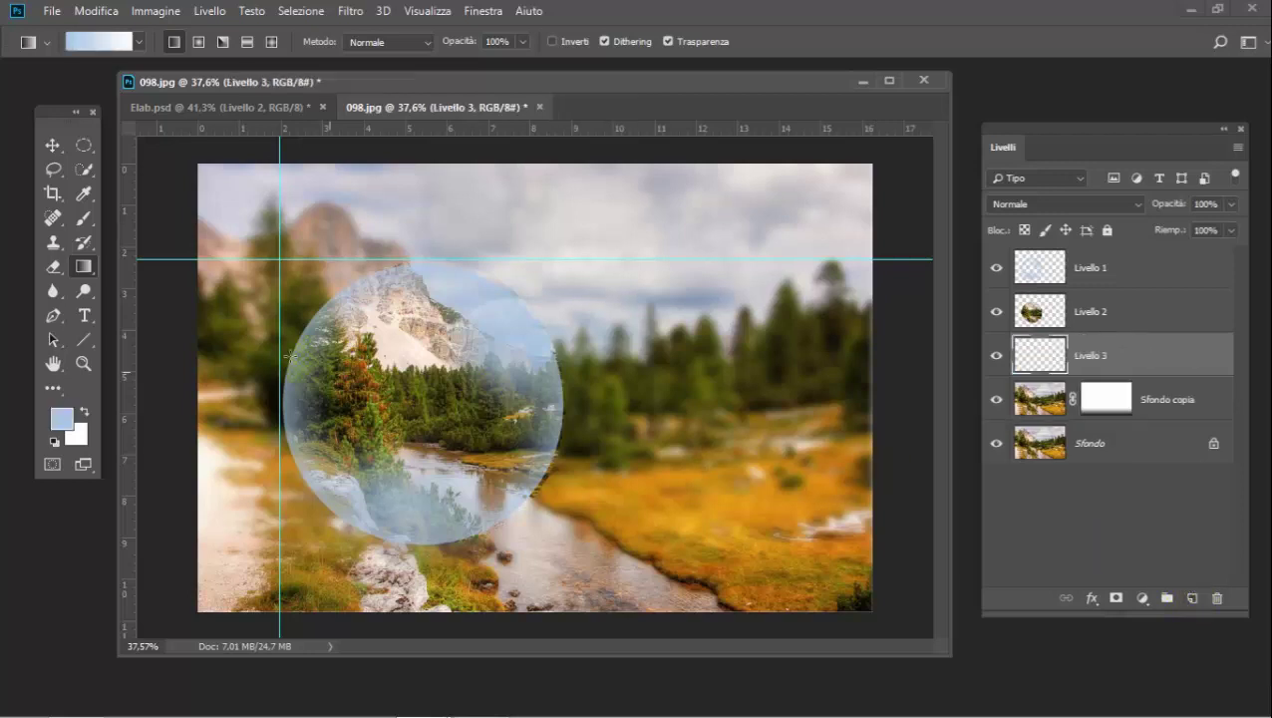
click(83, 144)
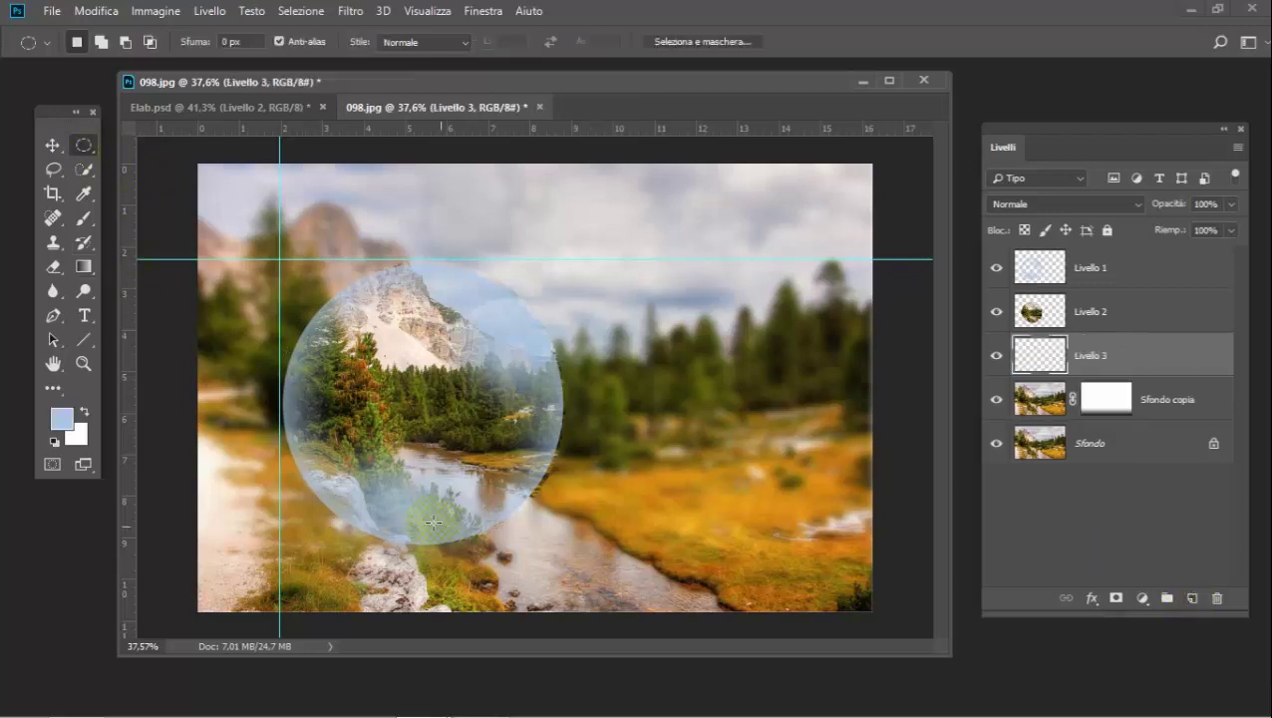
drag(406, 515, 737, 559)
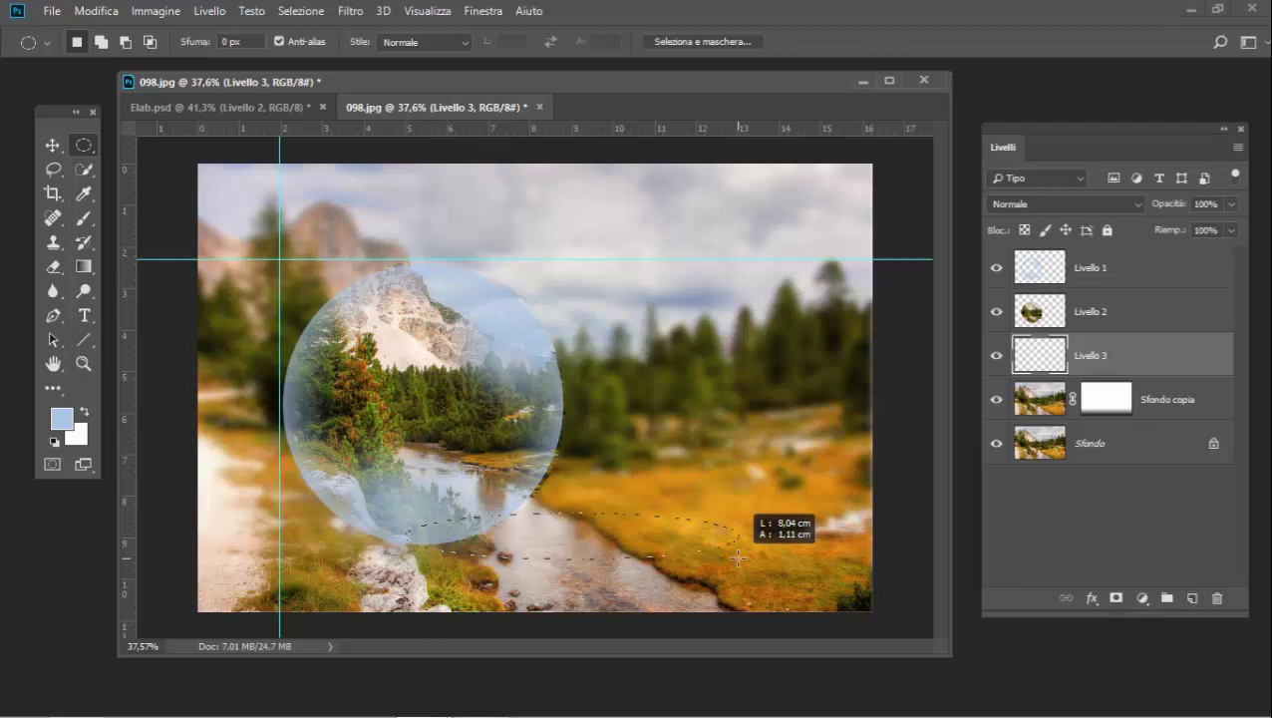
drag(737, 558, 738, 558)
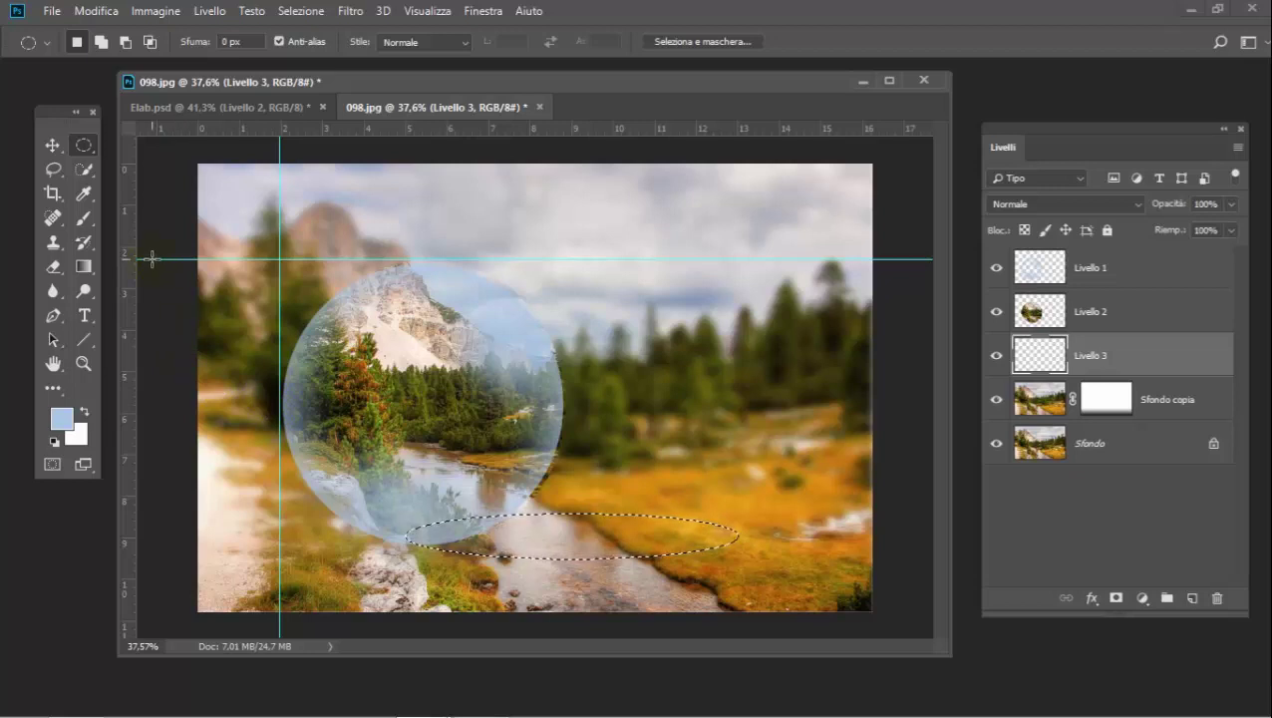
Step: Fill the ellipse with solid black using the Paint Bucket, then deselect
click(53, 439)
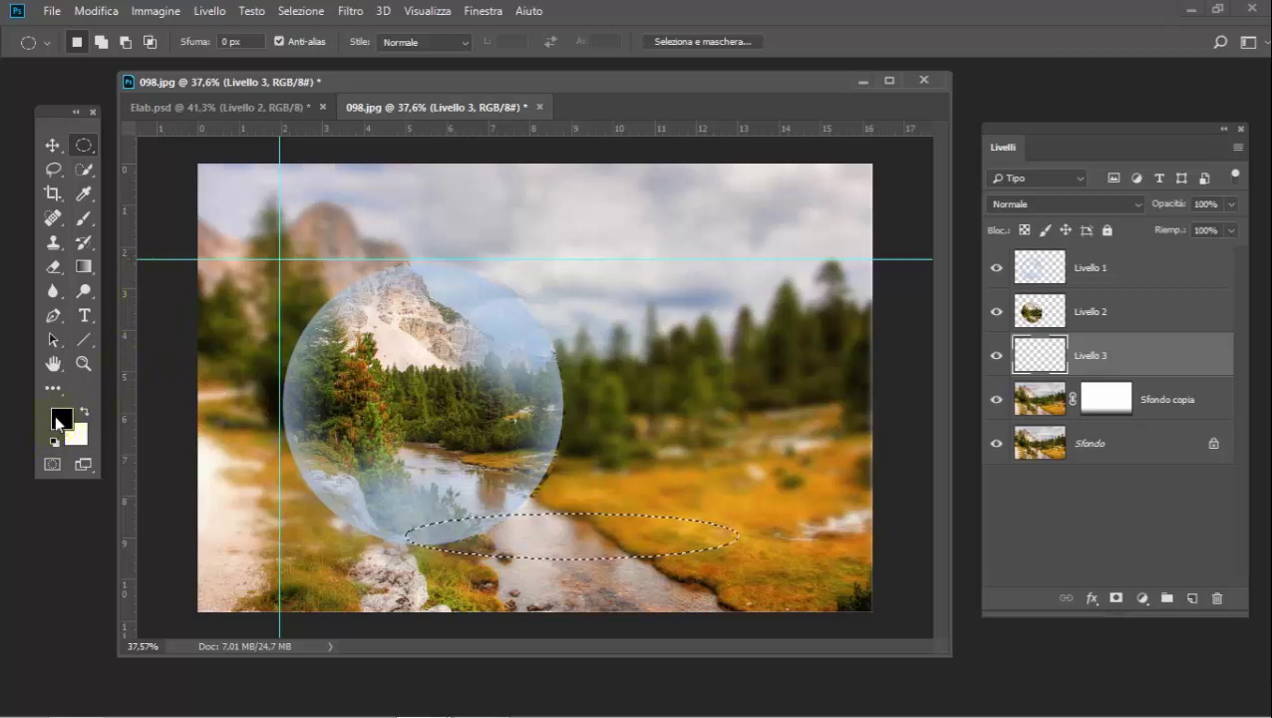
click(84, 266)
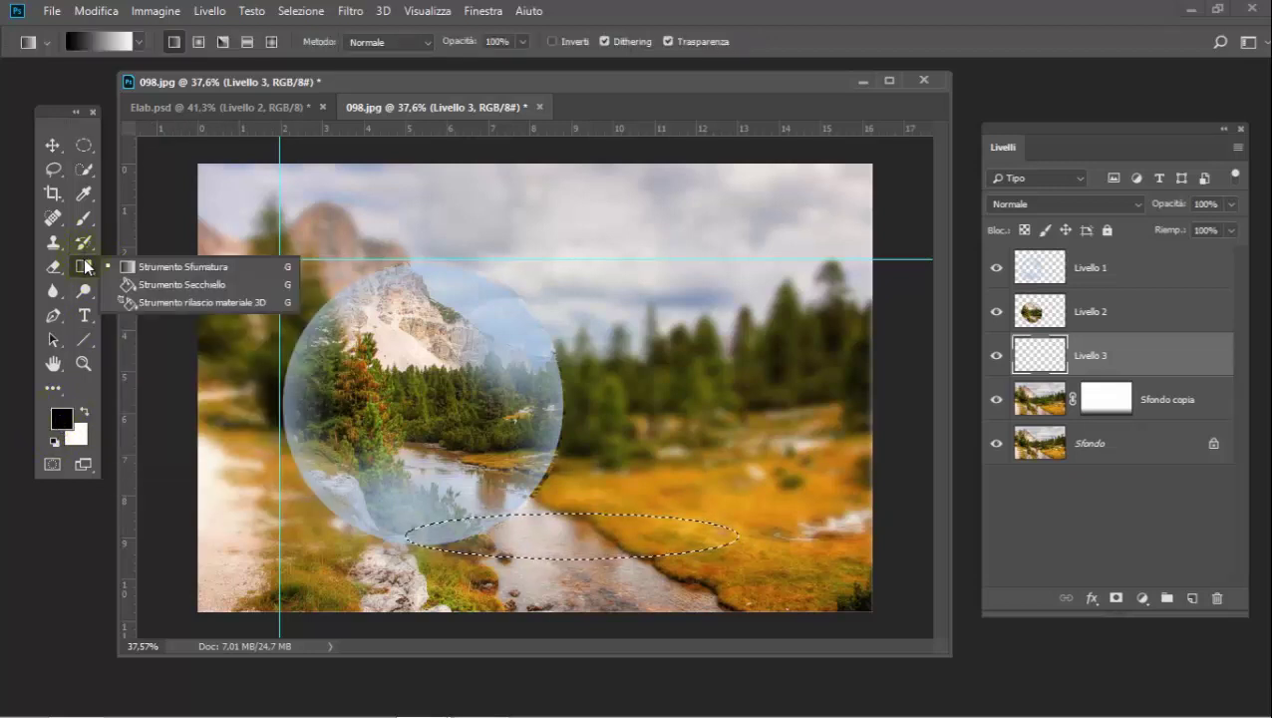
click(123, 284)
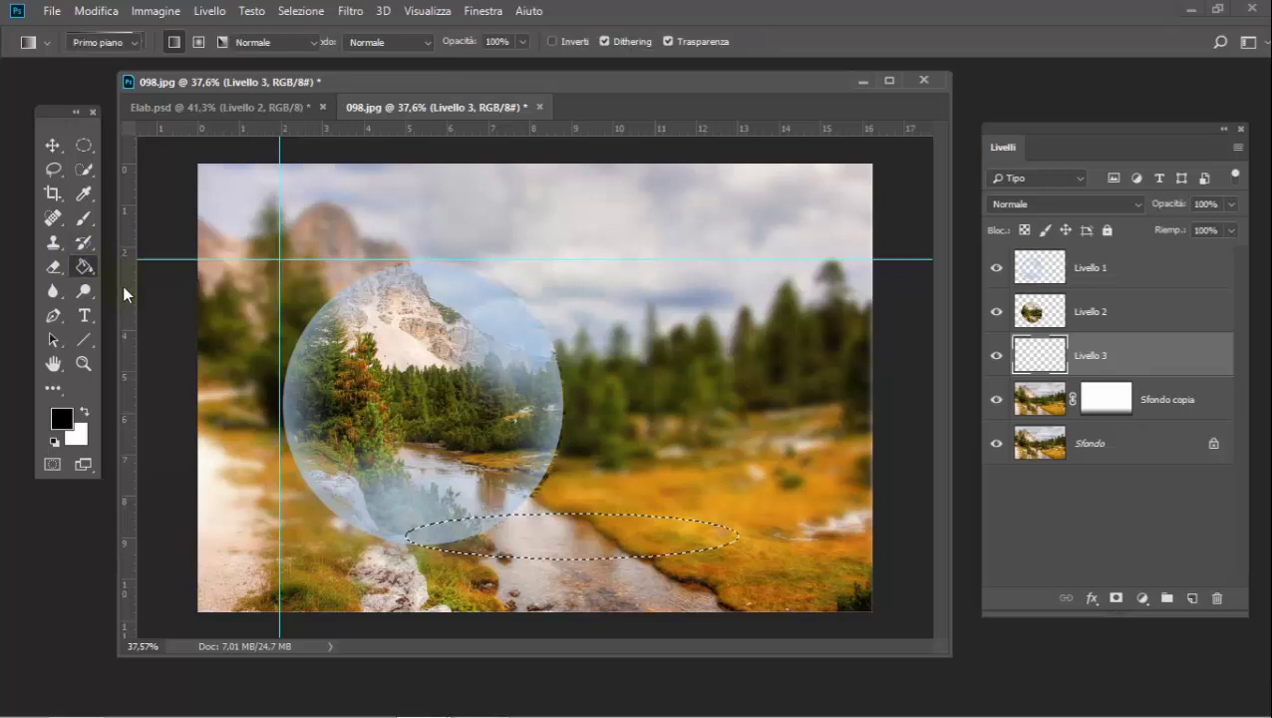
click(610, 524)
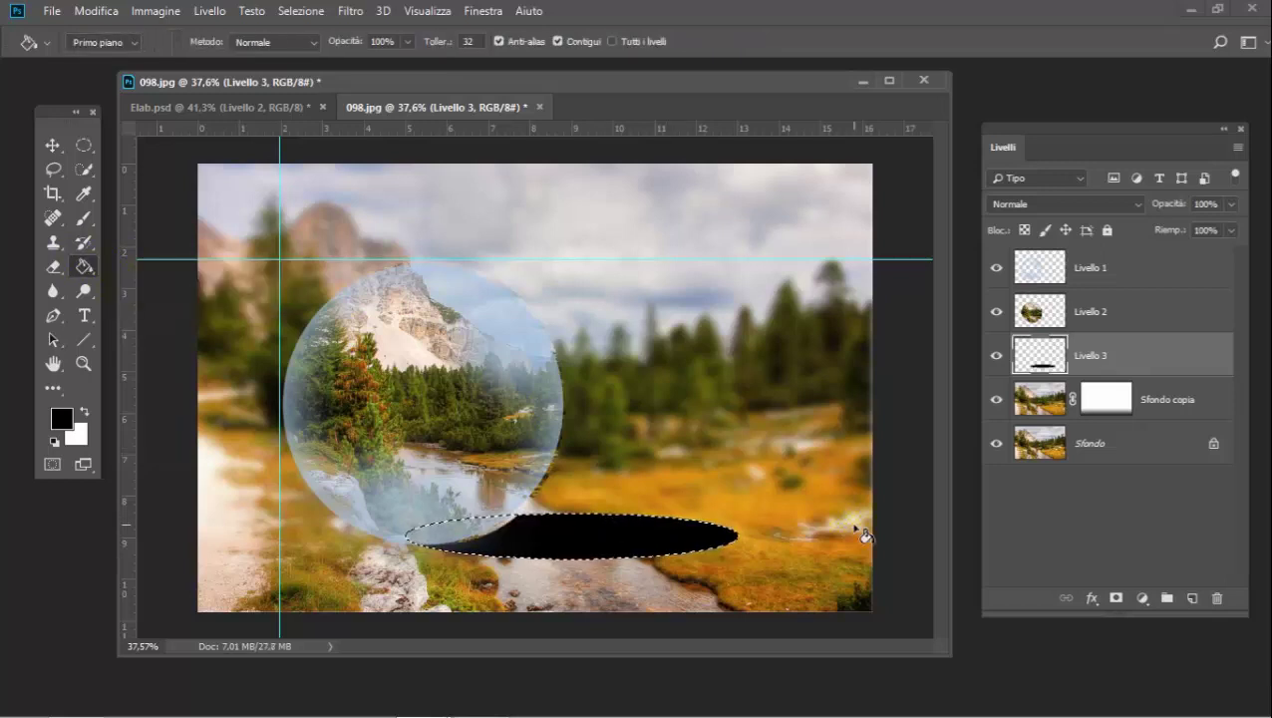
key(ctrl+d)
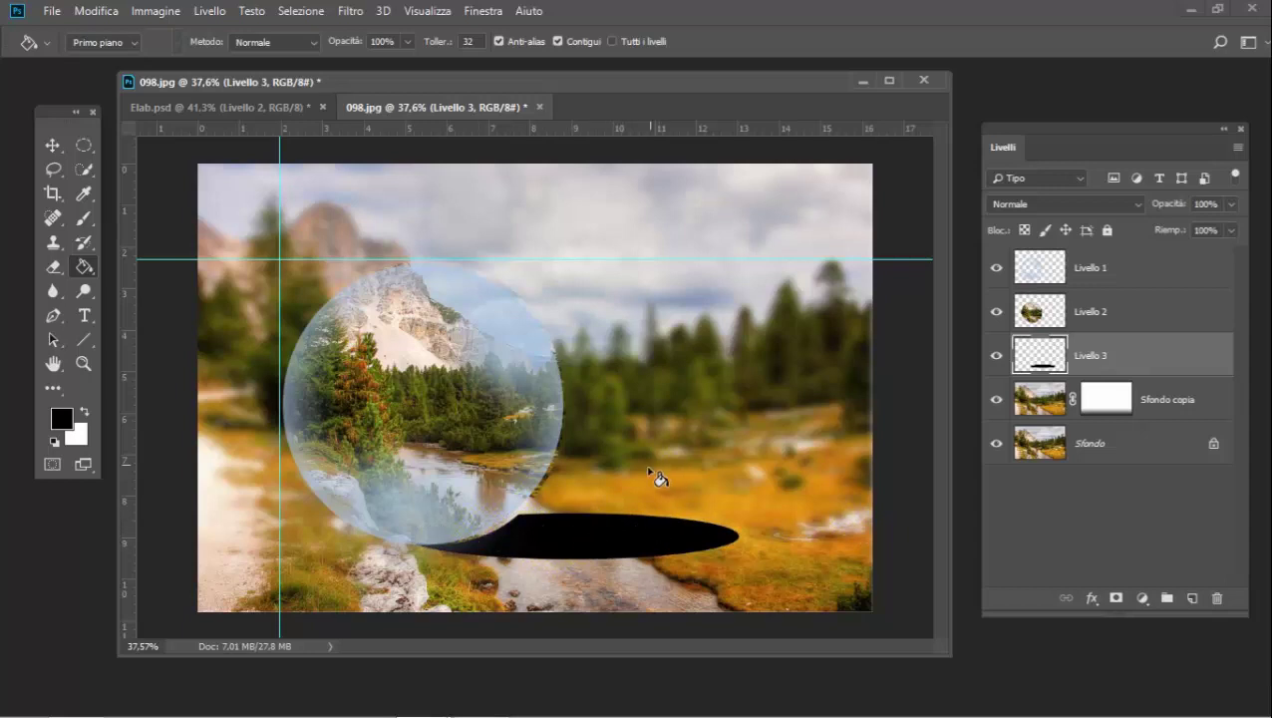
Step: Gaussian-blur the black ellipse with a radius of about 47 and set Livello 3 to 51% opacity
click(344, 12)
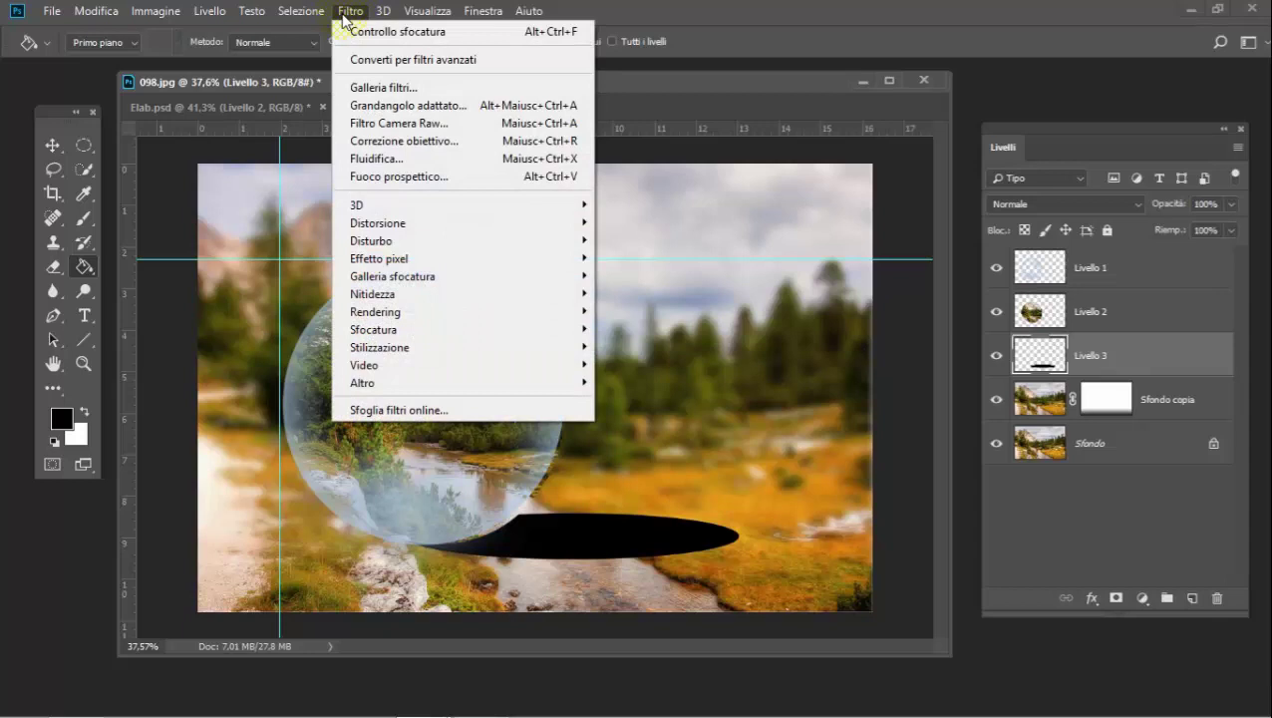
mouse_move(374, 329)
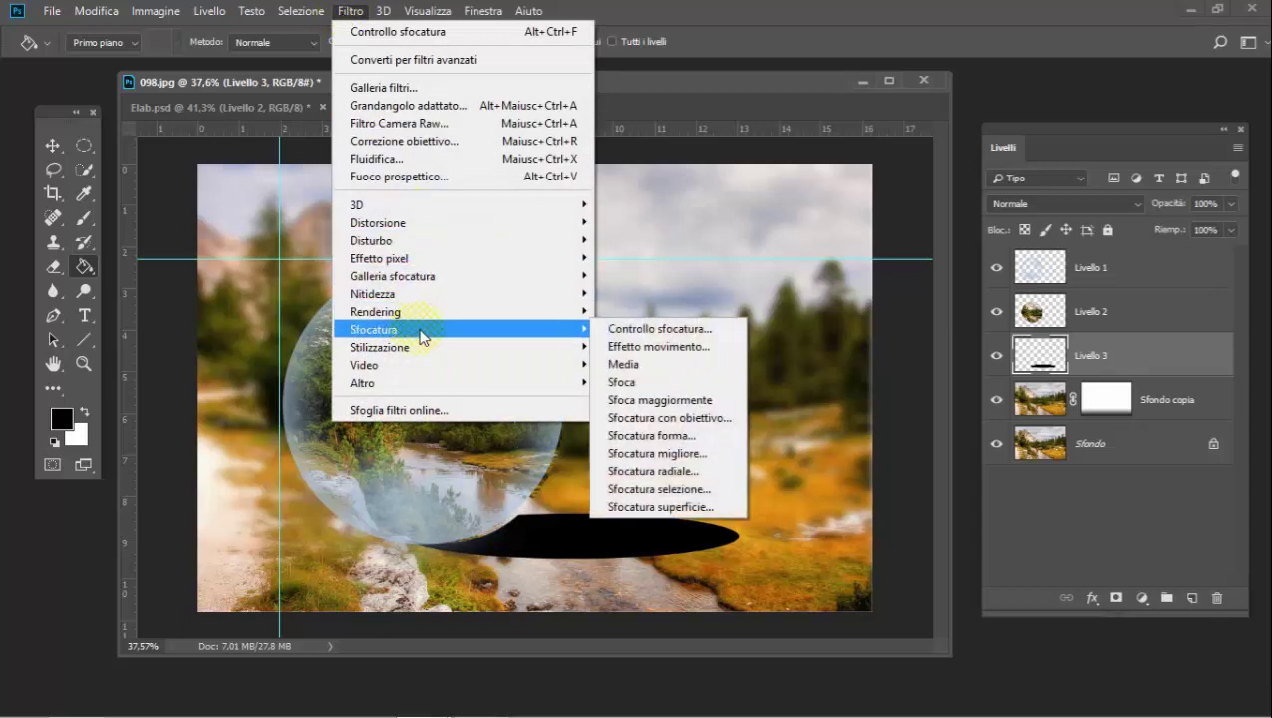
click(646, 330)
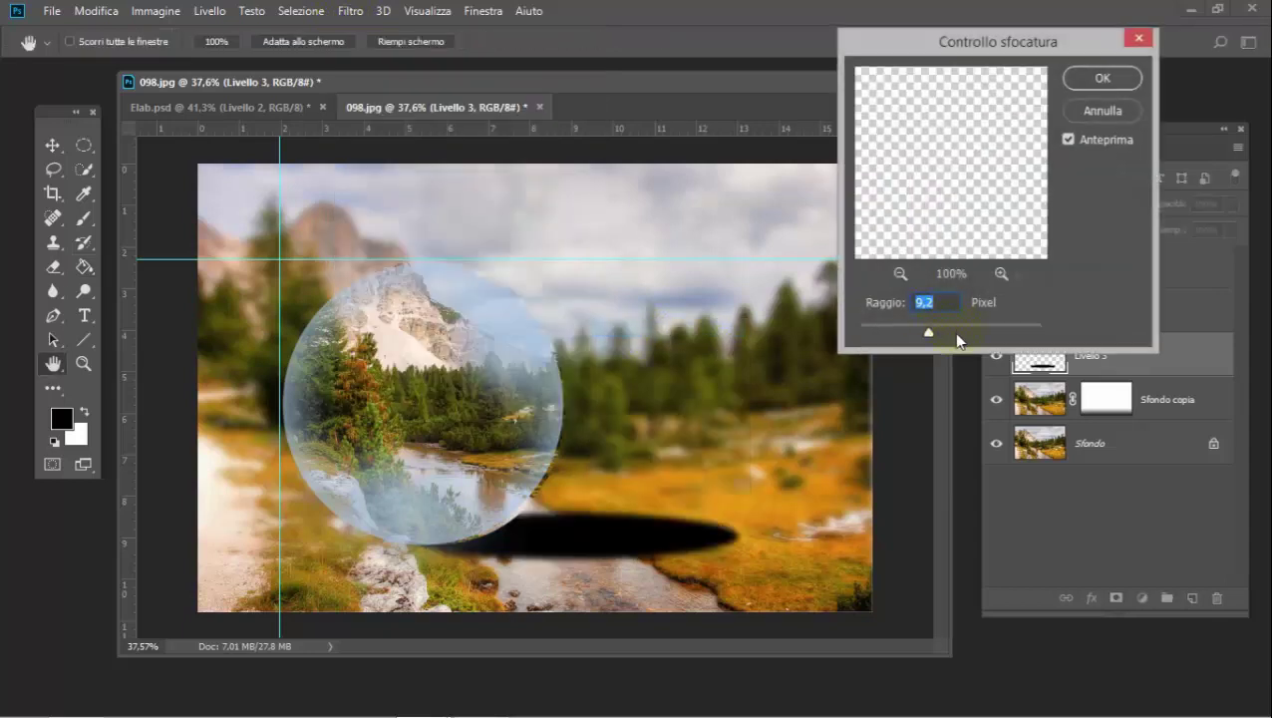
drag(936, 335, 964, 337)
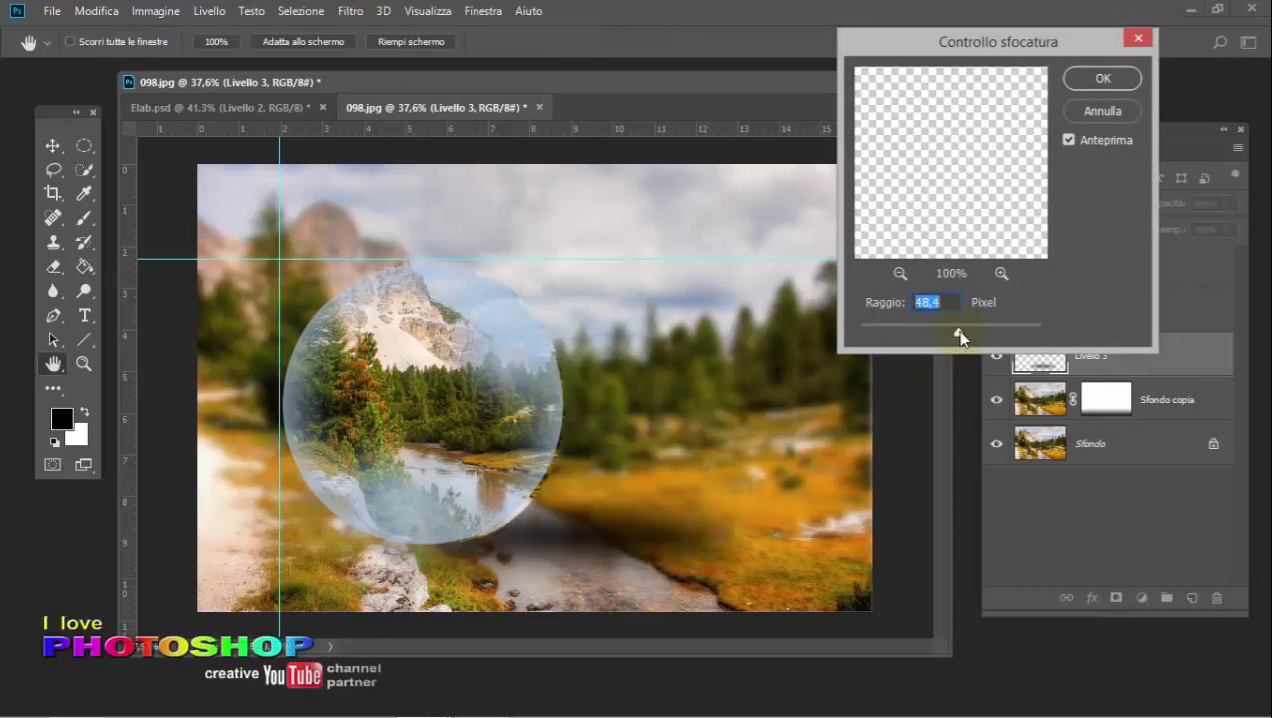
drag(963, 337, 959, 337)
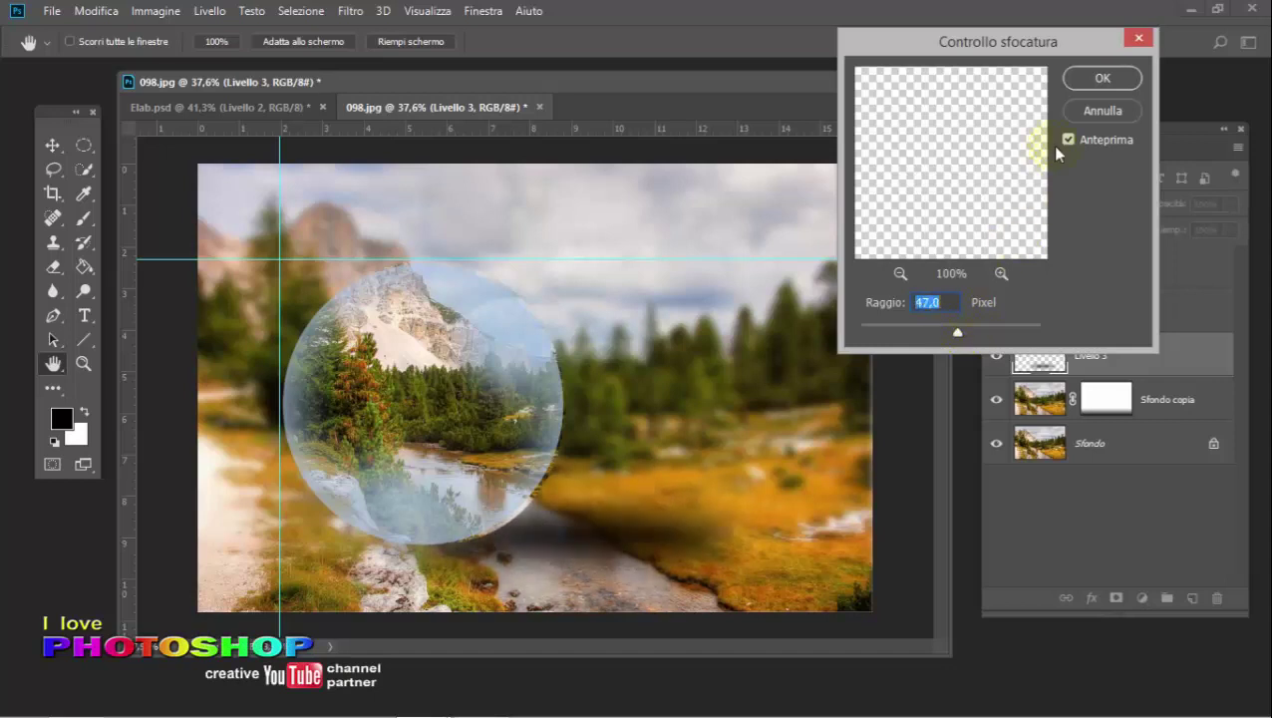
click(1087, 78)
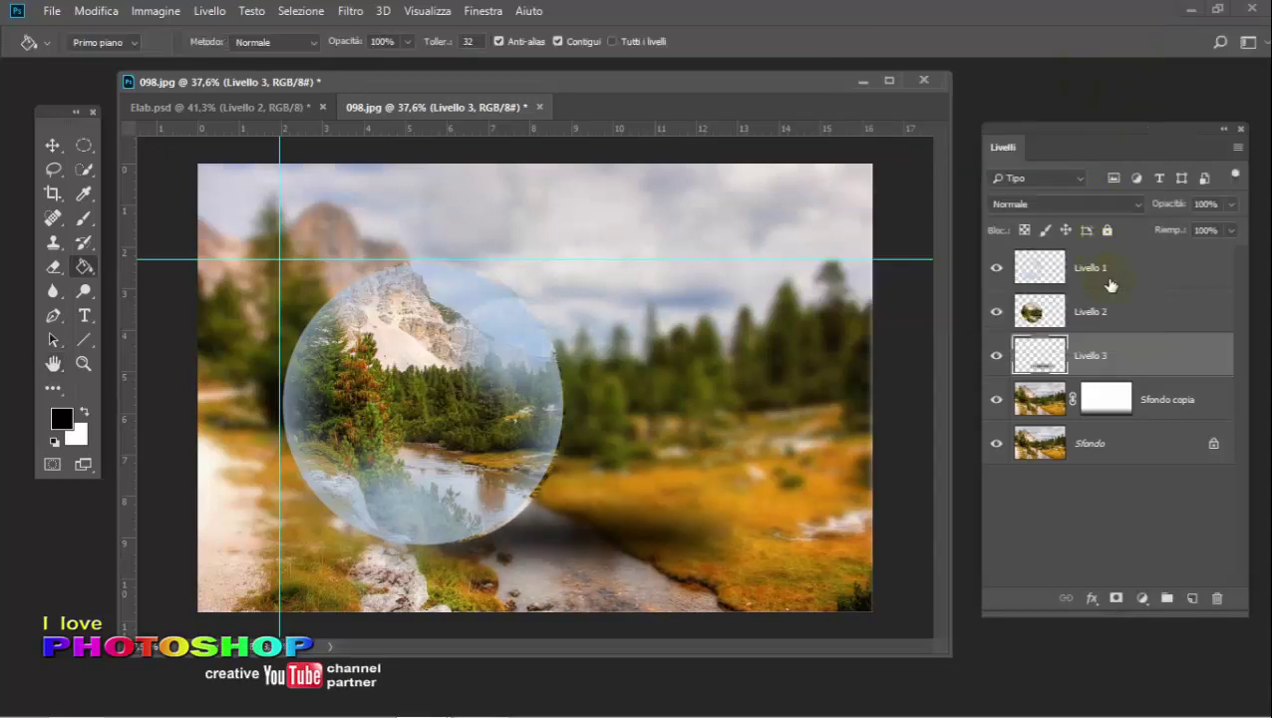
click(1231, 206)
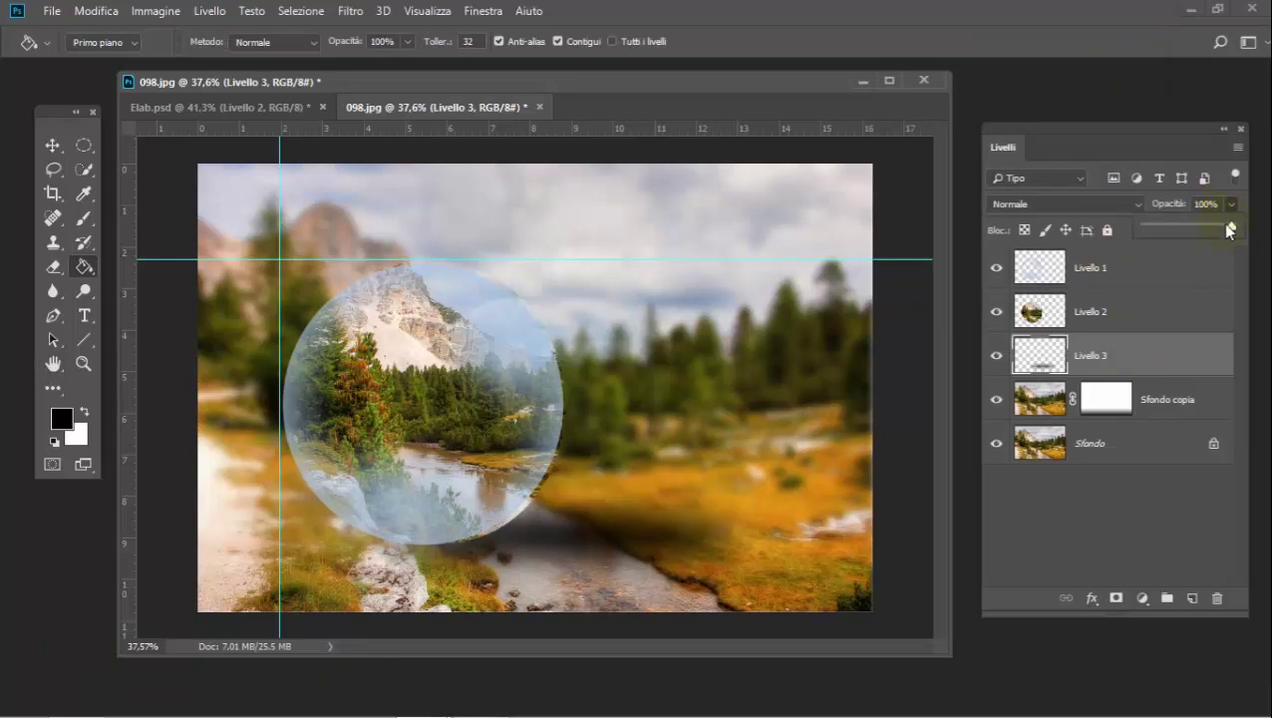
drag(1229, 231, 1191, 240)
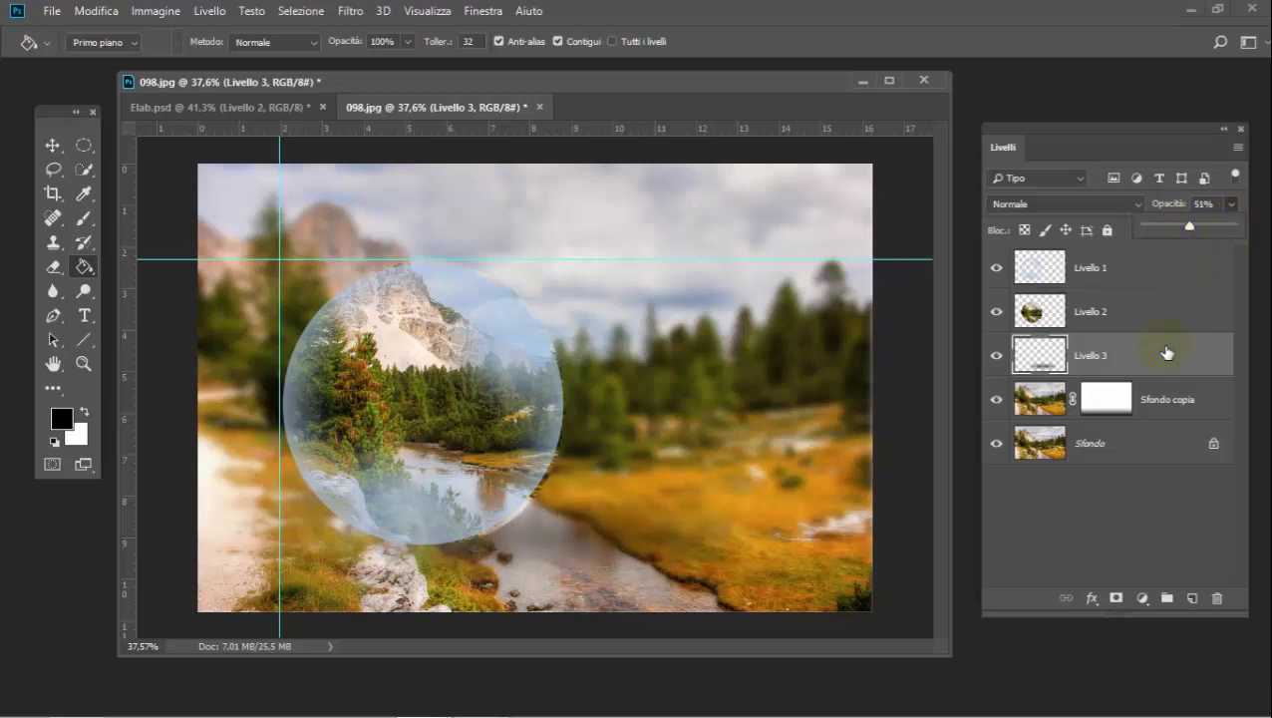
Step: Add an Ombra interna to Livello 1: 35% opacity, 20 px distance, 54 px size
click(1029, 268)
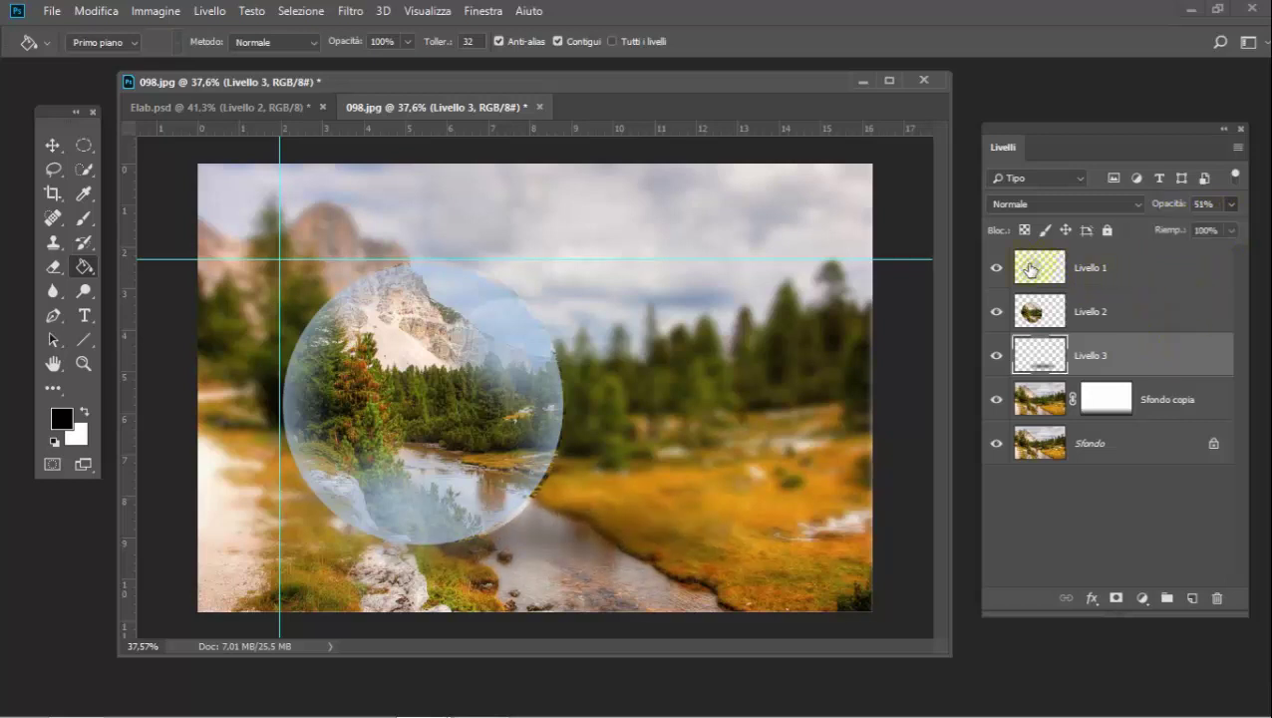
click(1120, 281)
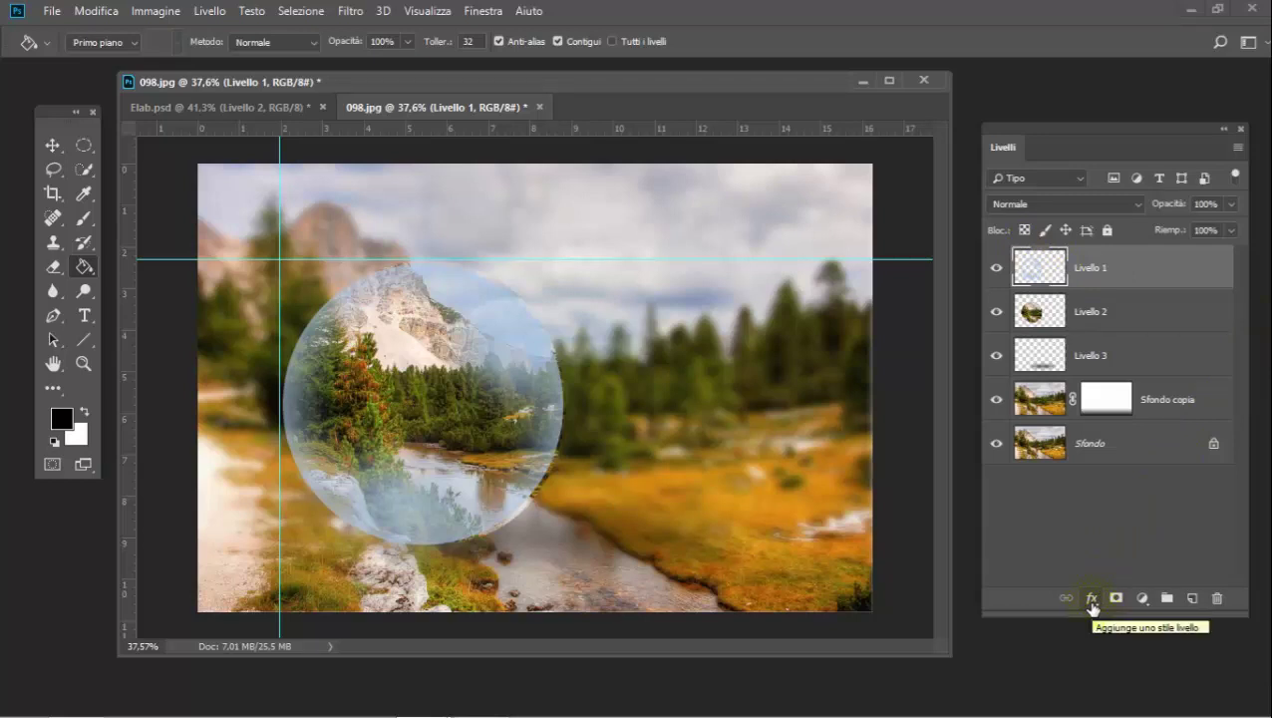
click(1092, 599)
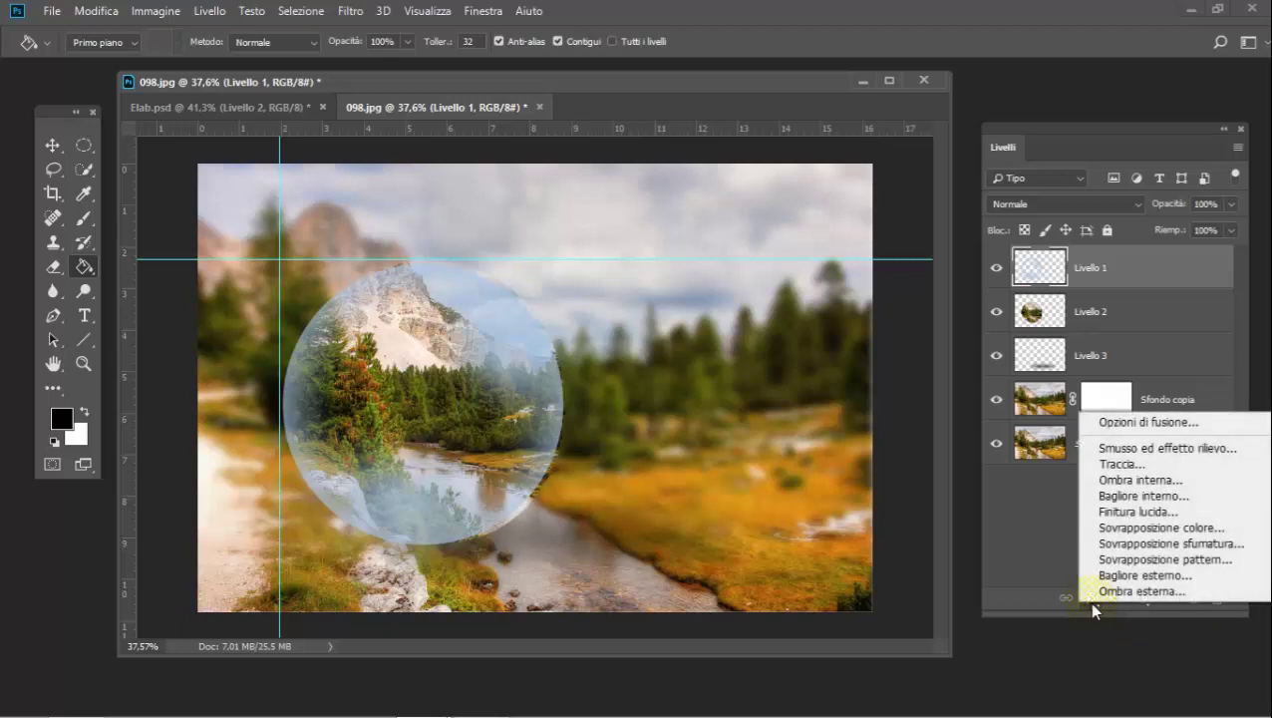
click(1116, 487)
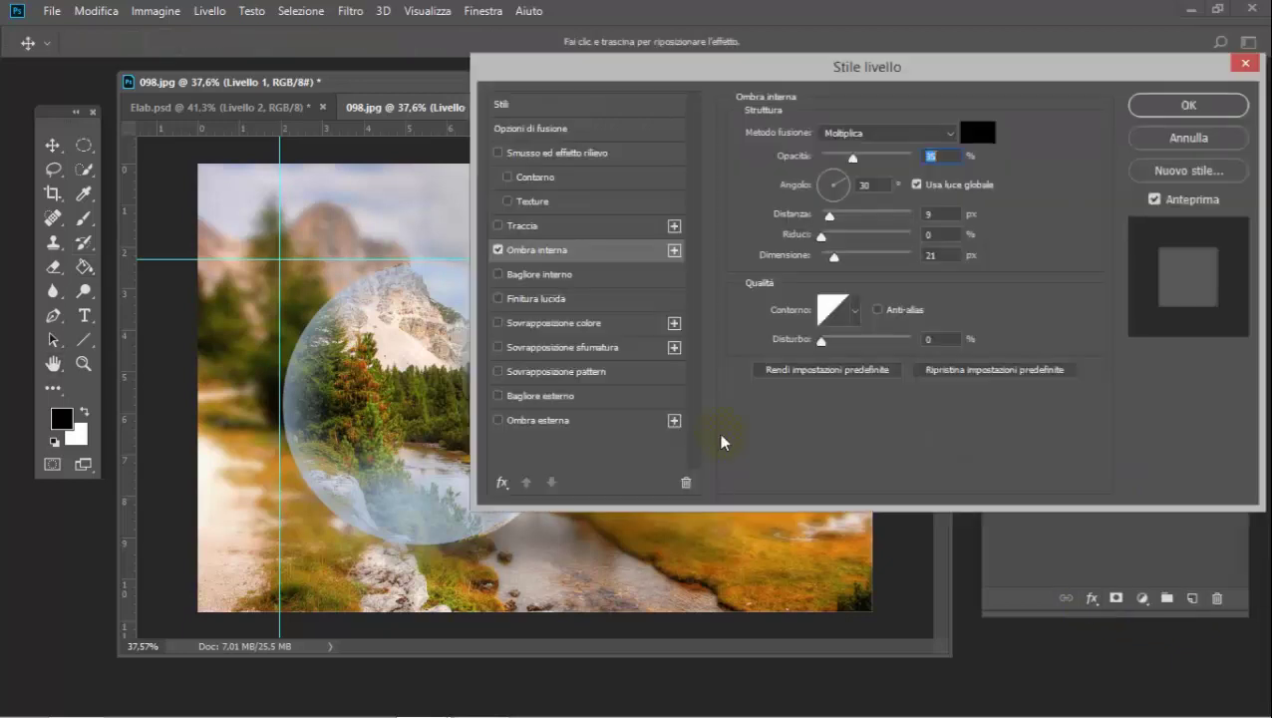
drag(875, 69, 1007, 74)
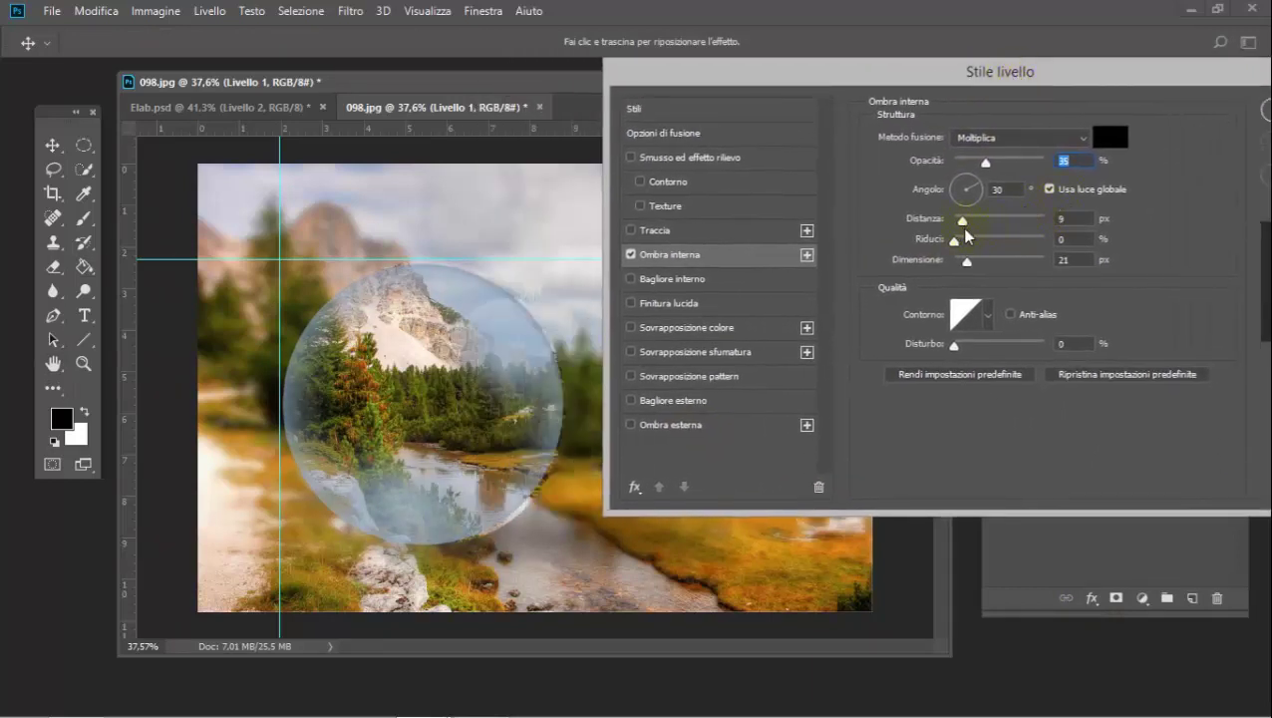
drag(965, 223, 981, 269)
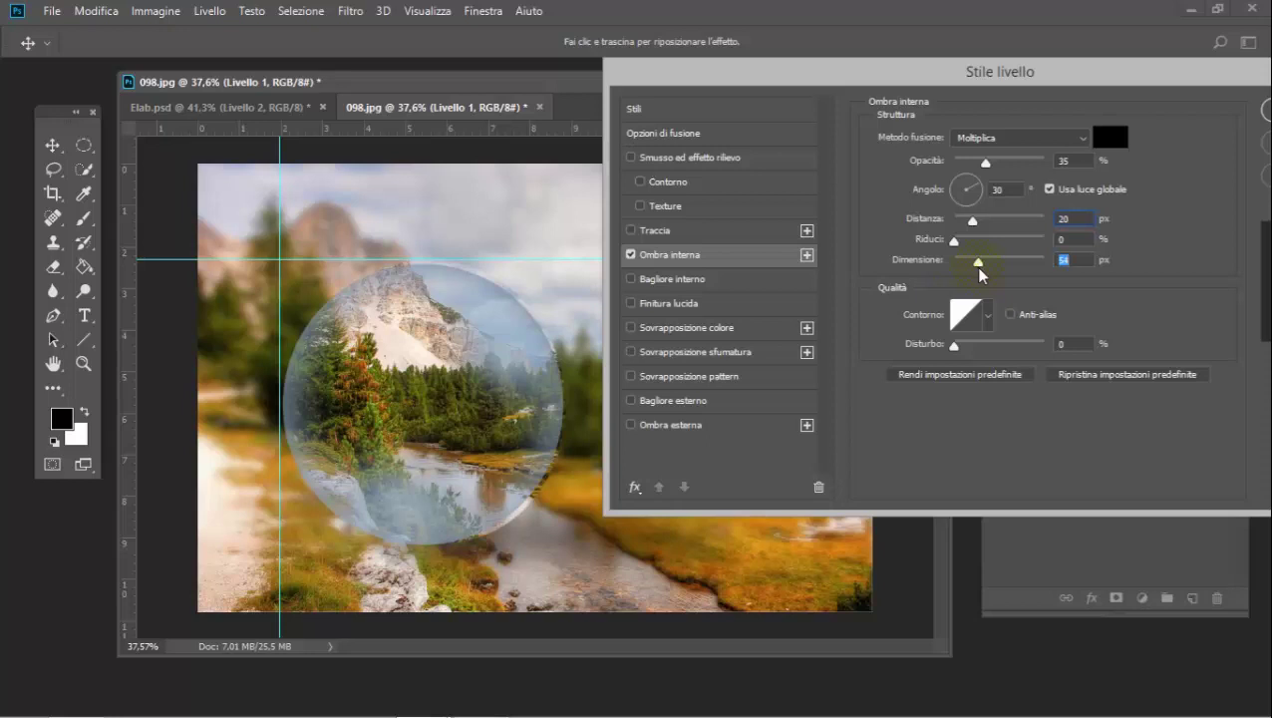
drag(1104, 81, 1049, 92)
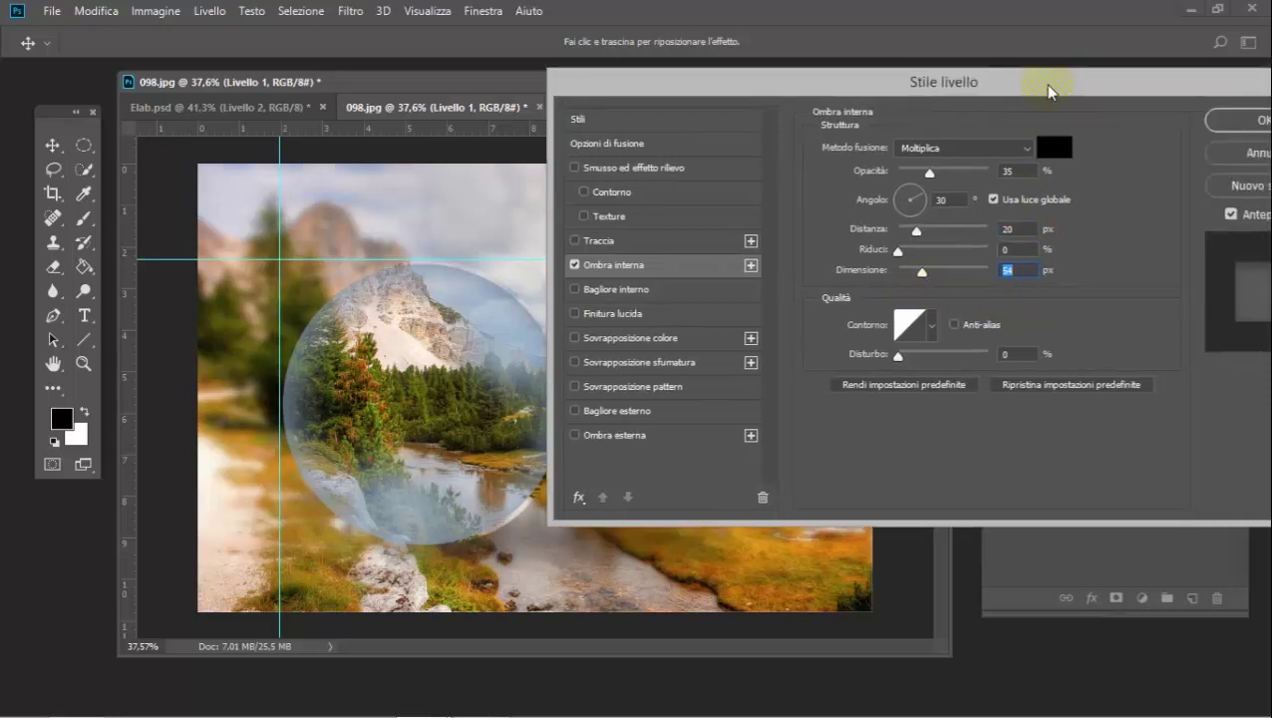
click(1252, 127)
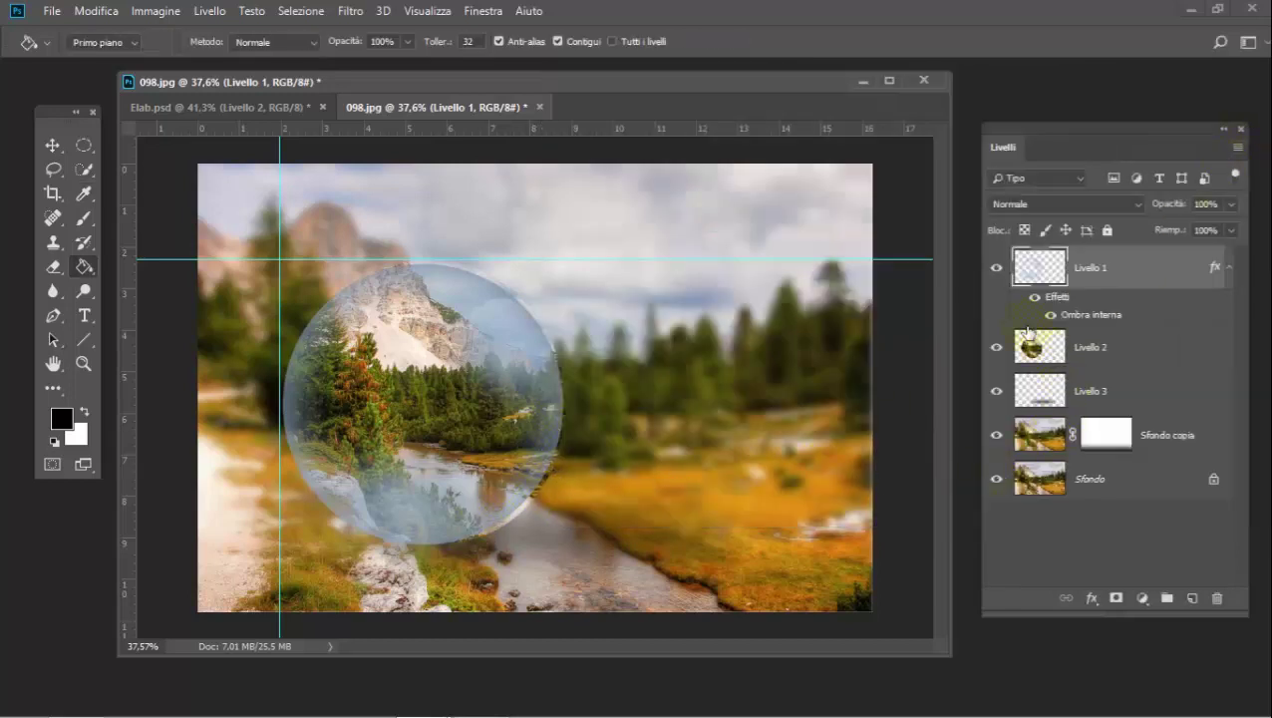
click(1037, 347)
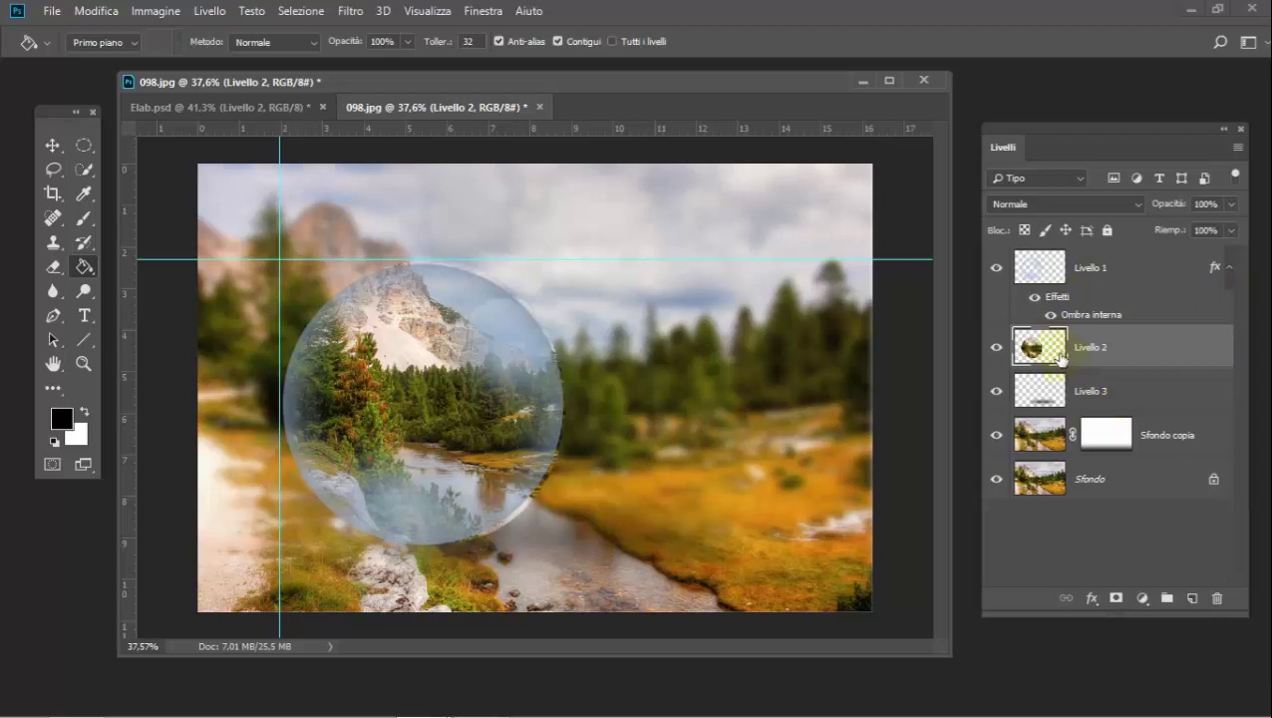
key(v)
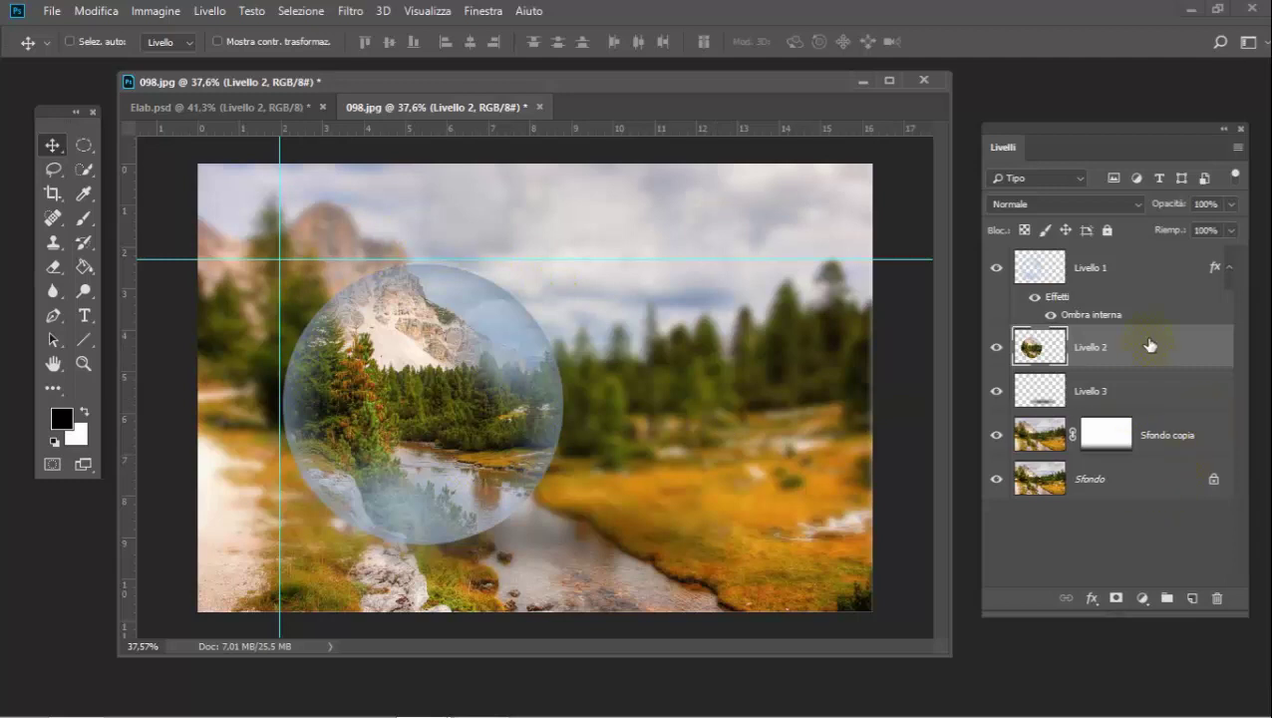
click(1189, 435)
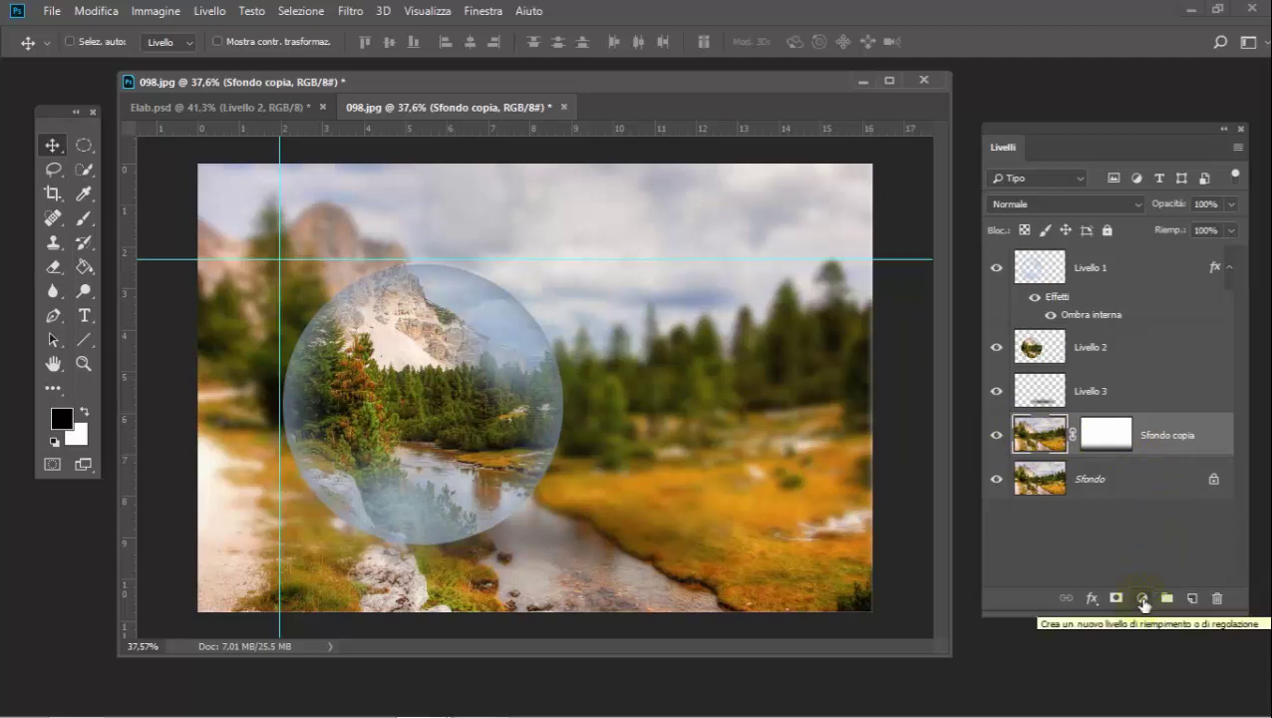
Step: Add a Valori tonali (Levels) adjustment layer with the midtone gamma set to 0.62
click(1143, 601)
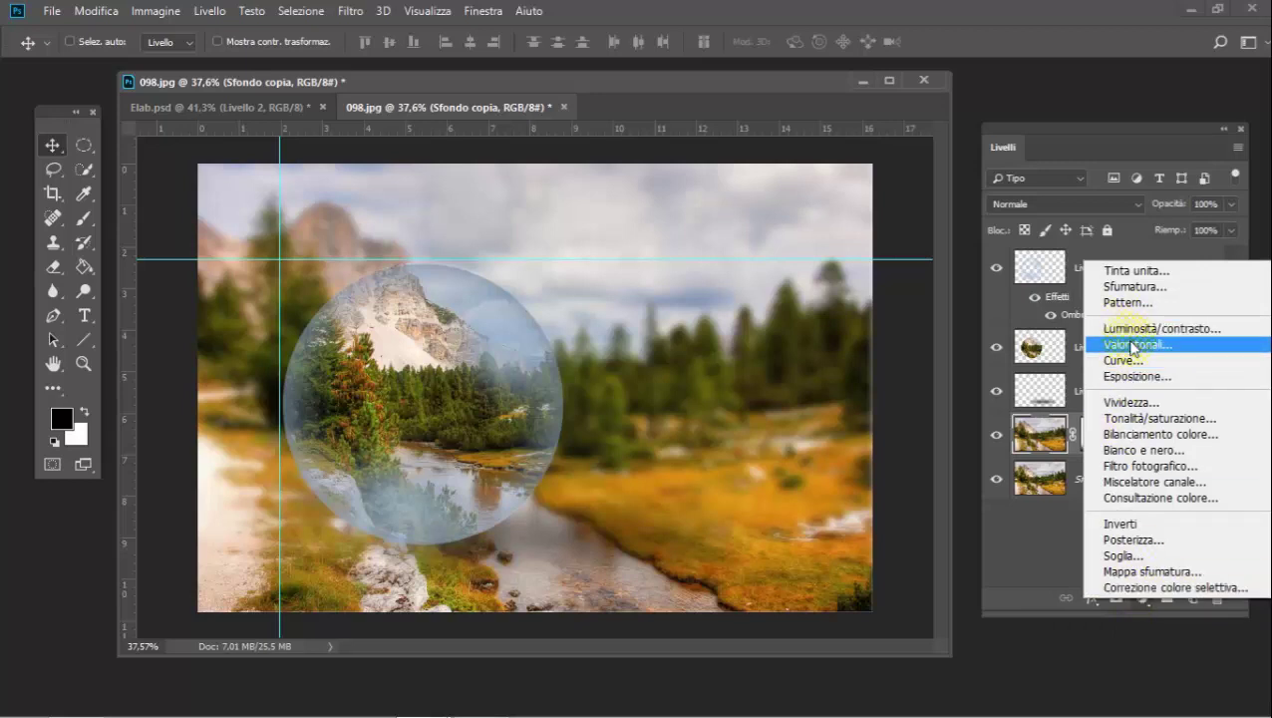
click(1132, 345)
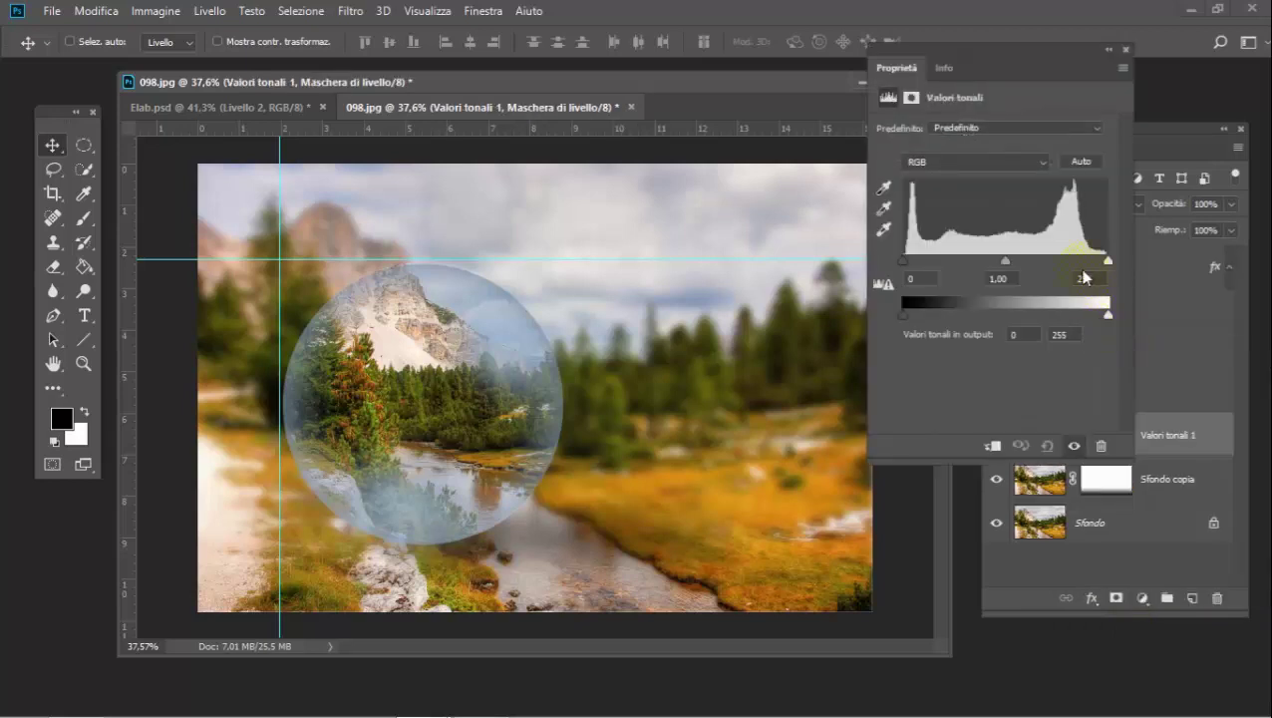
drag(1005, 261, 981, 261)
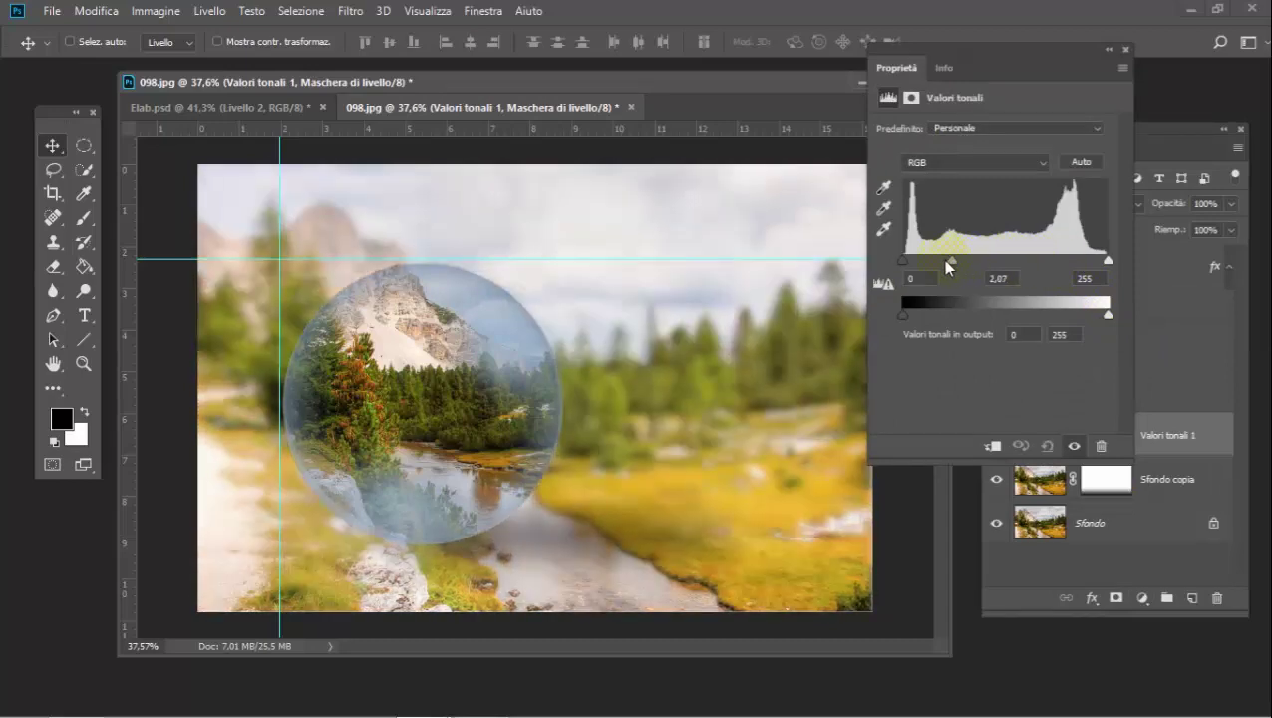
mouse_move(994, 263)
mouse_down()
mouse_move(945, 261)
mouse_move(1022, 265)
mouse_up()
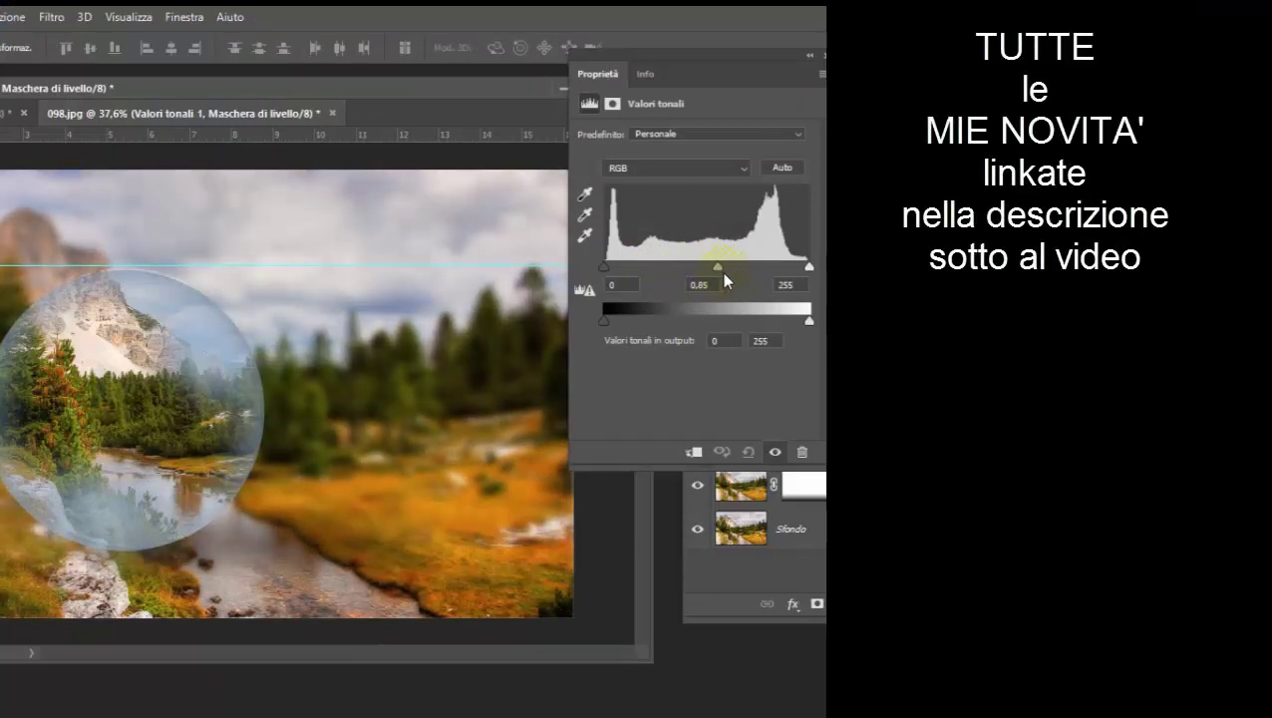
drag(723, 271, 739, 276)
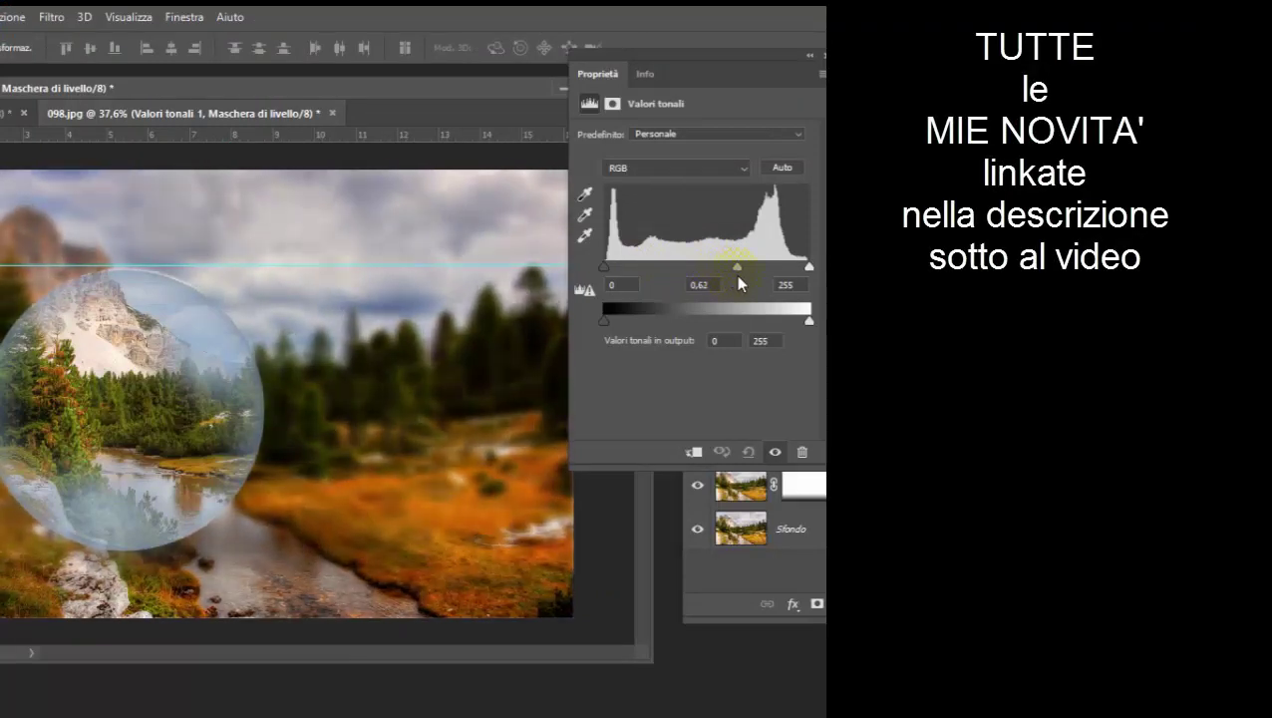